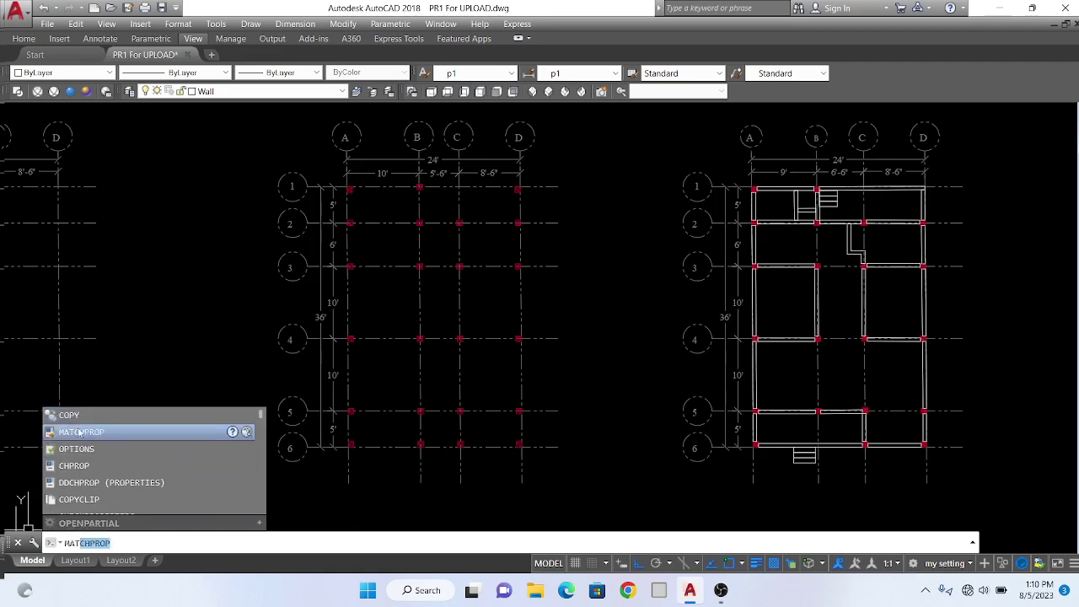
{"action": "left_click", "coordinate": [66, 456]}
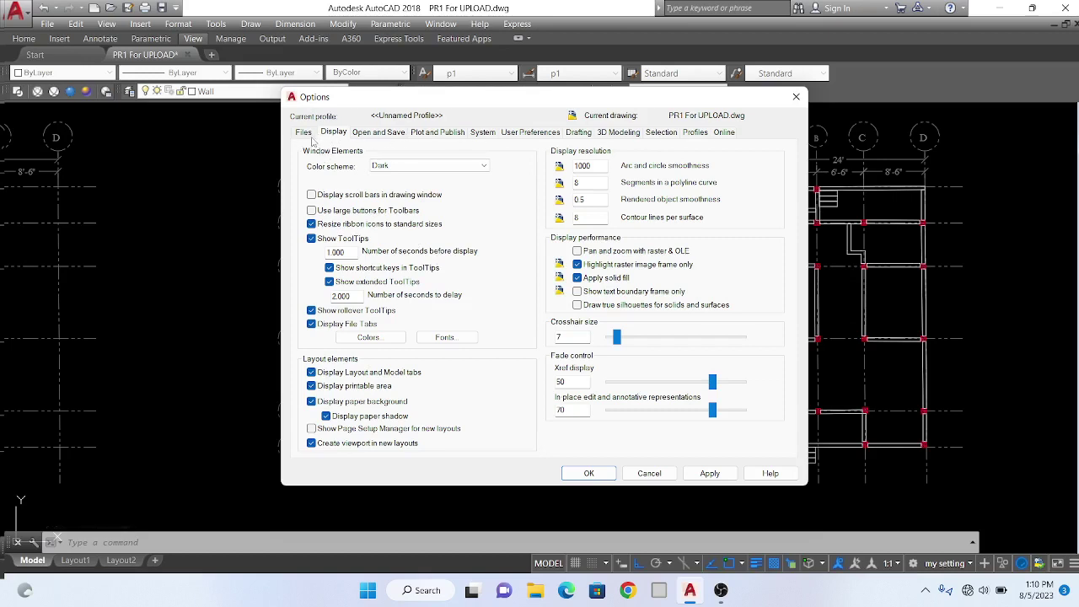
{"action": "left_click", "coordinate": [306, 134]}
{"action": "left_click", "coordinate": [331, 135]}
{"action": "left_click", "coordinate": [376, 134]}
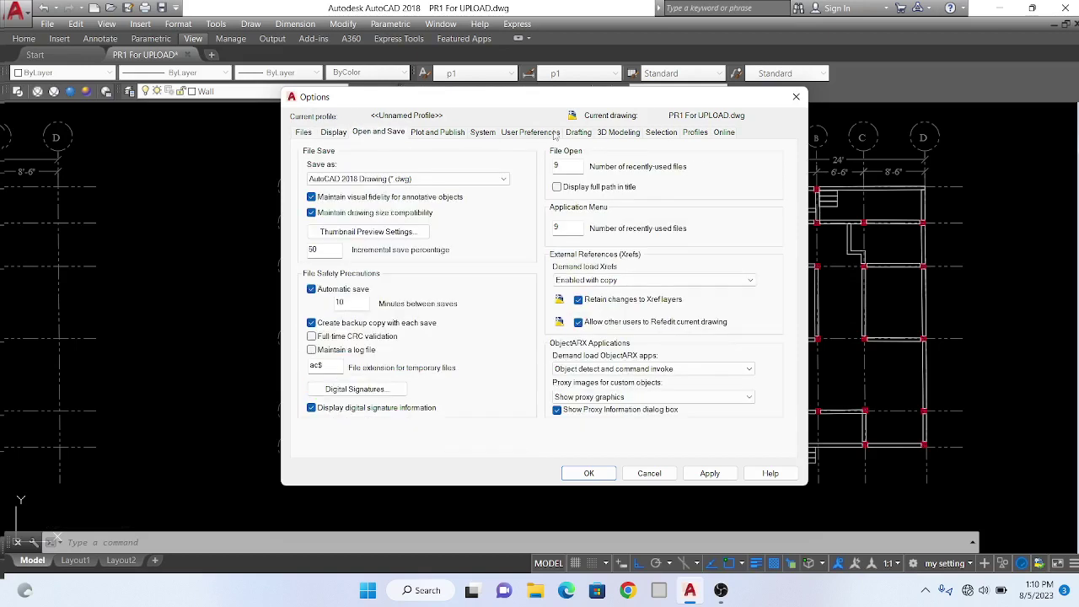
{"action": "left_click", "coordinate": [725, 135]}
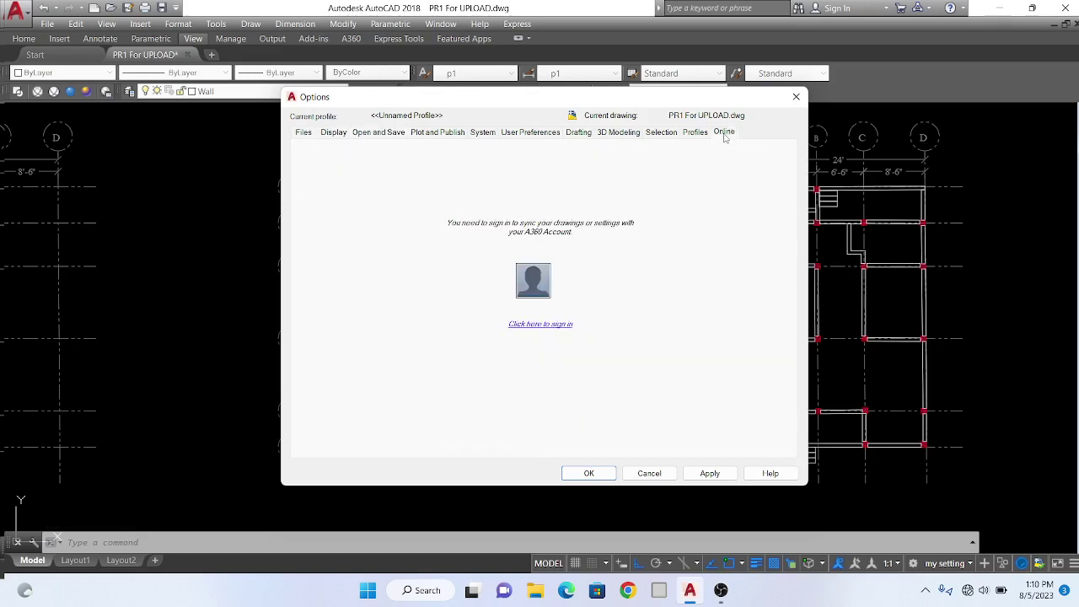
{"action": "left_click", "coordinate": [697, 134]}
{"action": "left_click", "coordinate": [663, 134]}
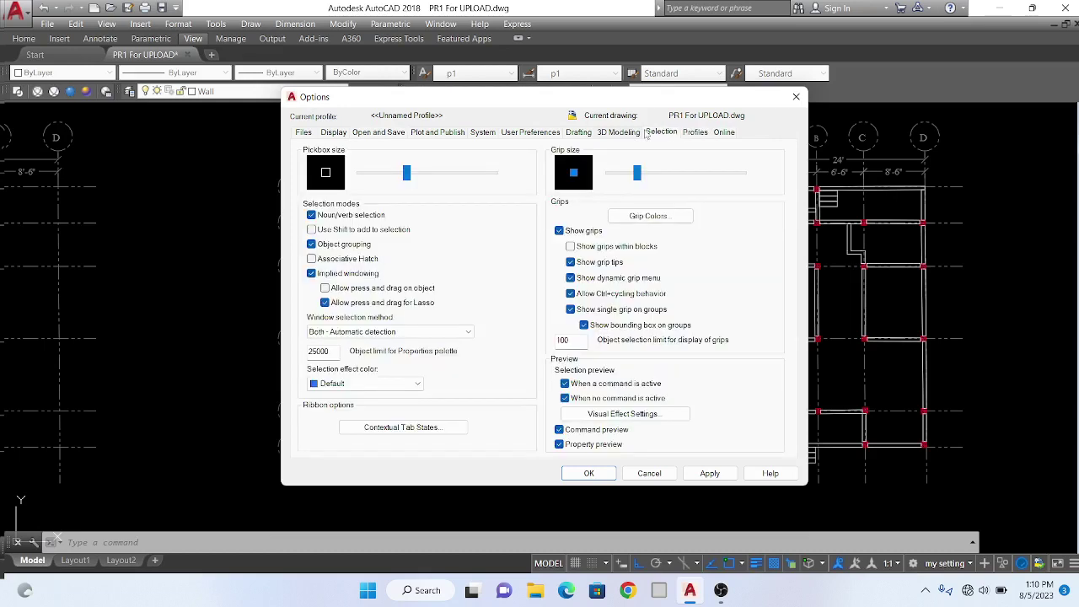
{"action": "left_click", "coordinate": [620, 135]}
{"action": "left_click", "coordinate": [582, 135]}
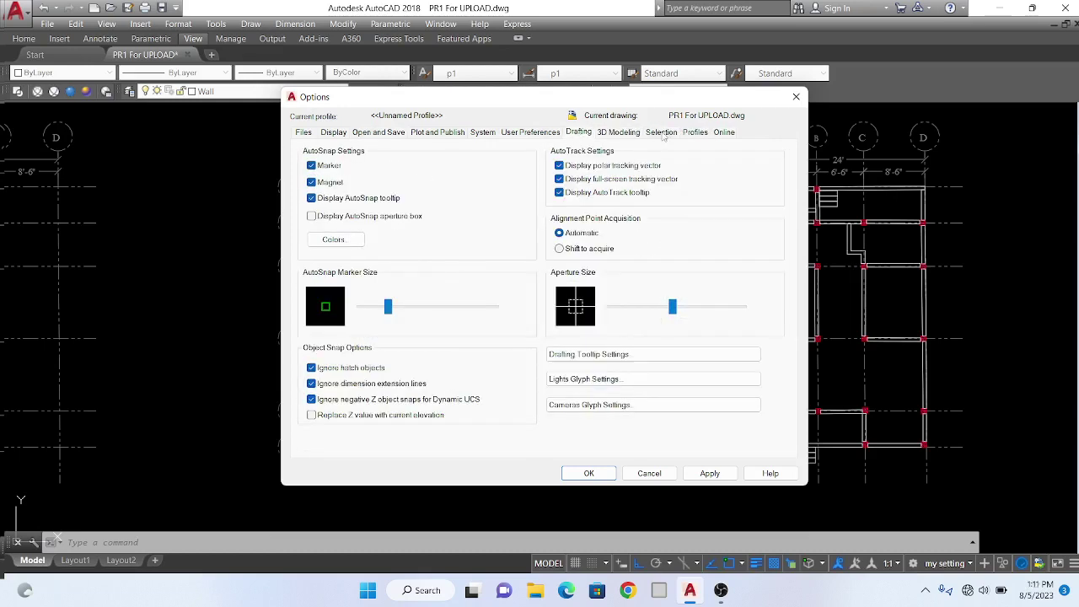
{"action": "left_click", "coordinate": [333, 135]}
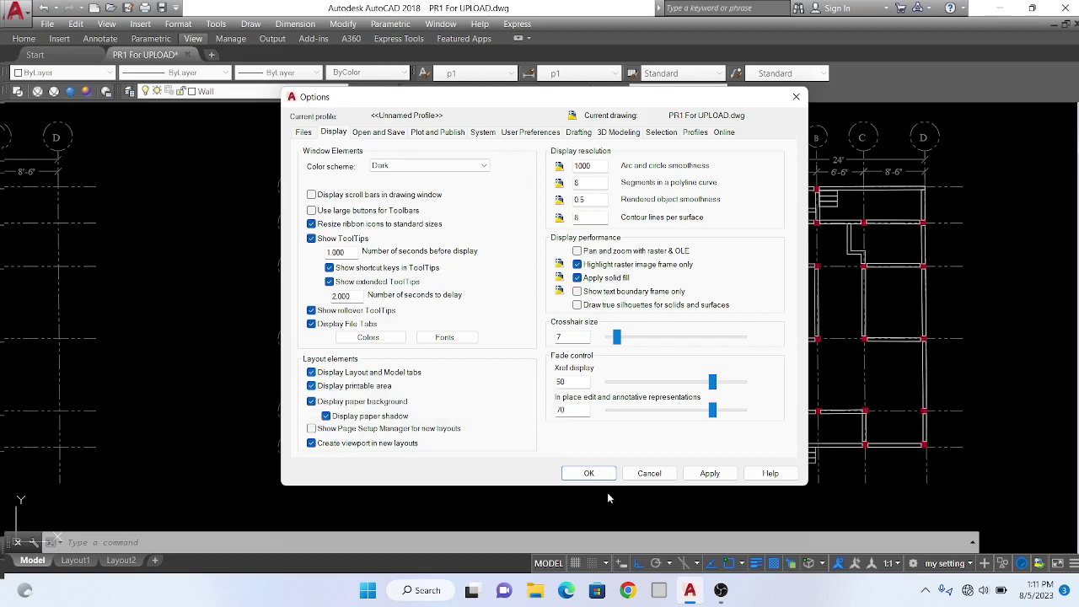
{"action": "left_click", "coordinate": [589, 474]}
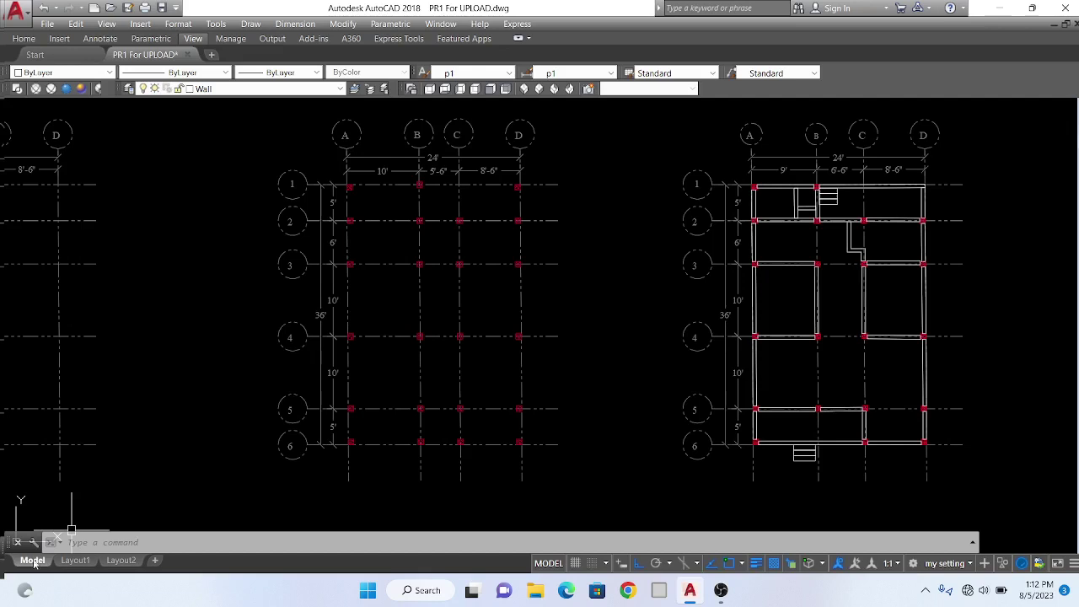
{"action": "mouse_move", "coordinate": [120, 560]}
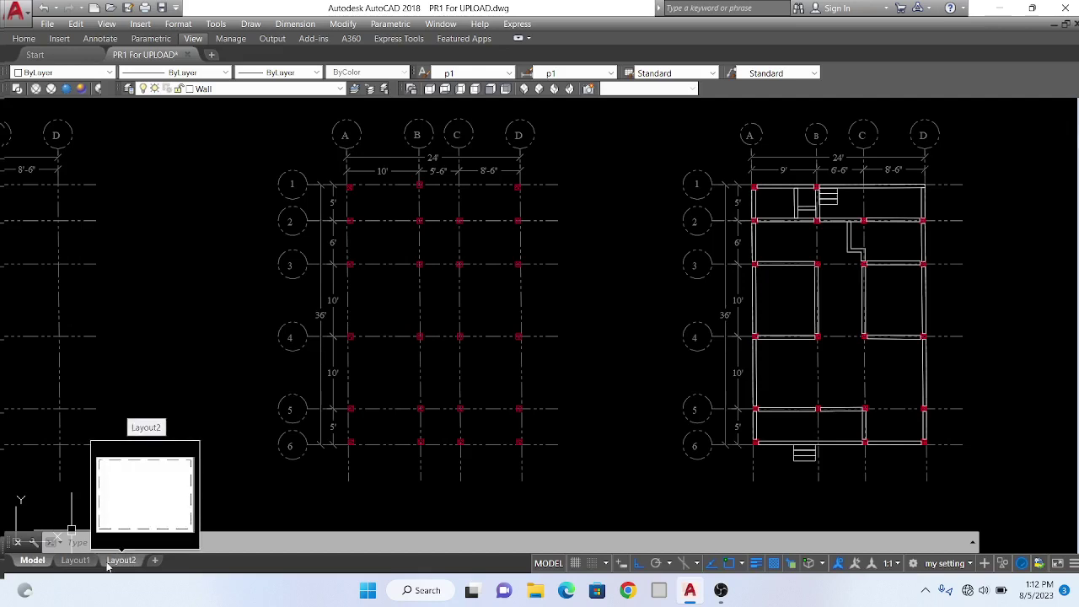
Open the Page Setup Manager from the Model tab, compare setup 1 with *Model*, and reselect *Model*.
{"action": "right_click", "coordinate": [30, 561]}
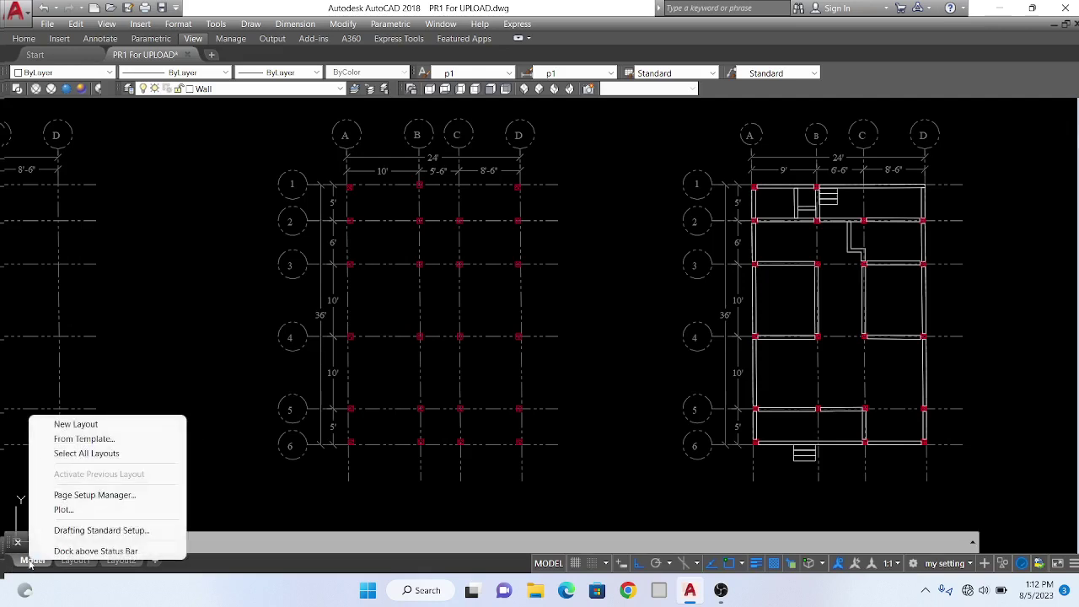
{"action": "left_click", "coordinate": [64, 497]}
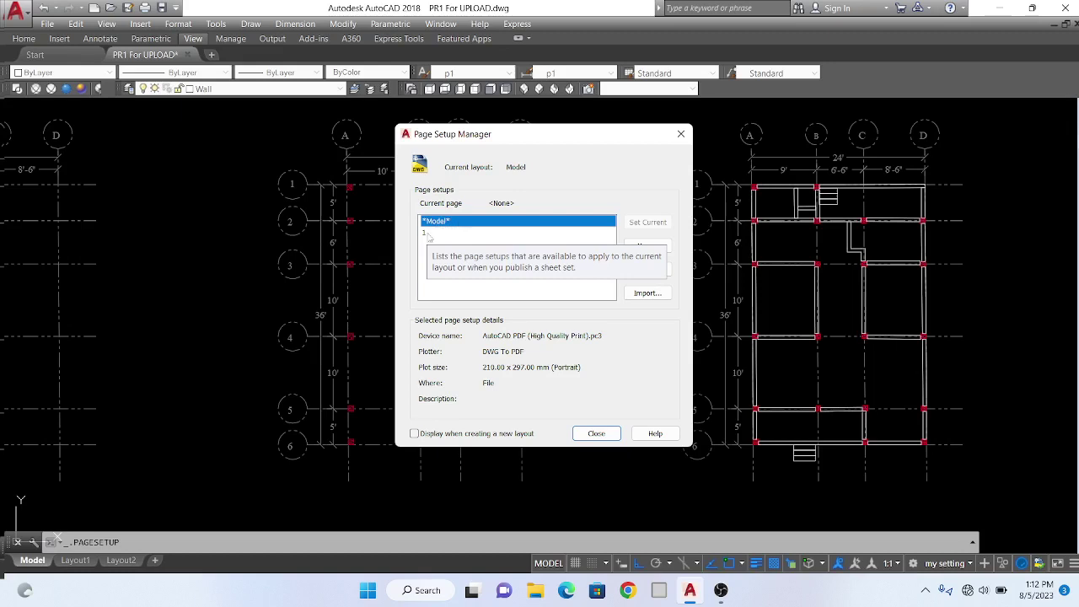
{"action": "left_click", "coordinate": [429, 233]}
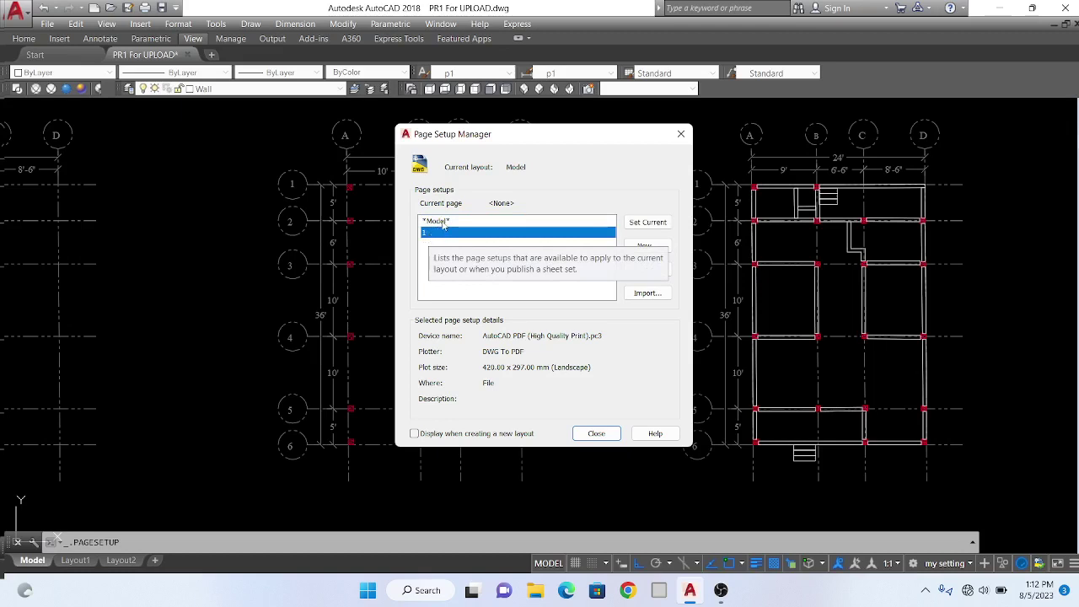
{"action": "left_click", "coordinate": [443, 221]}
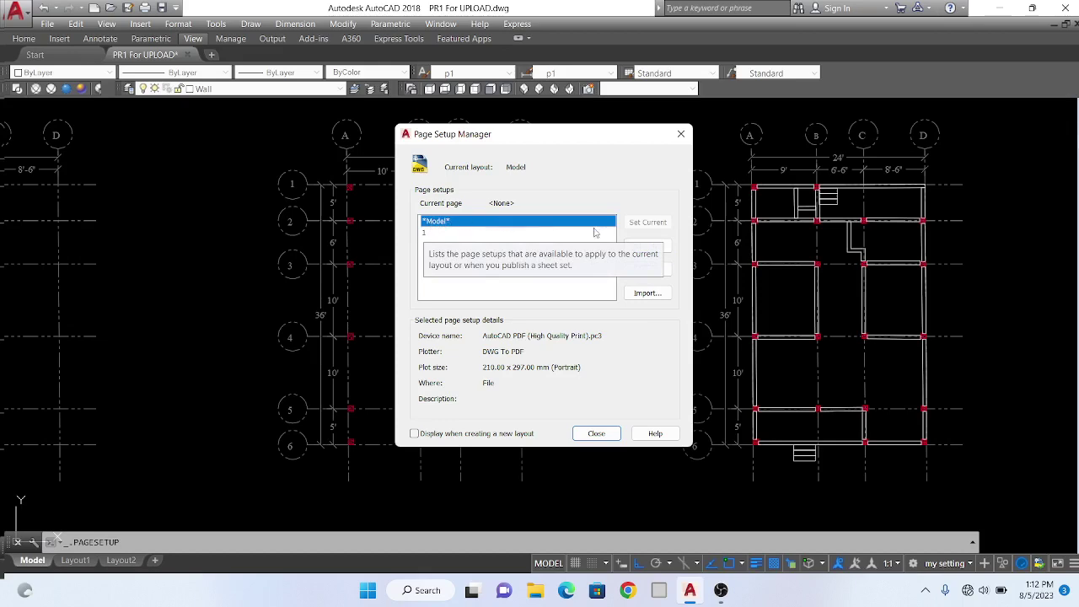
Edit the *Model* page setup, trying landscape orientation before settling back on portrait.
{"action": "left_click", "coordinate": [632, 272]}
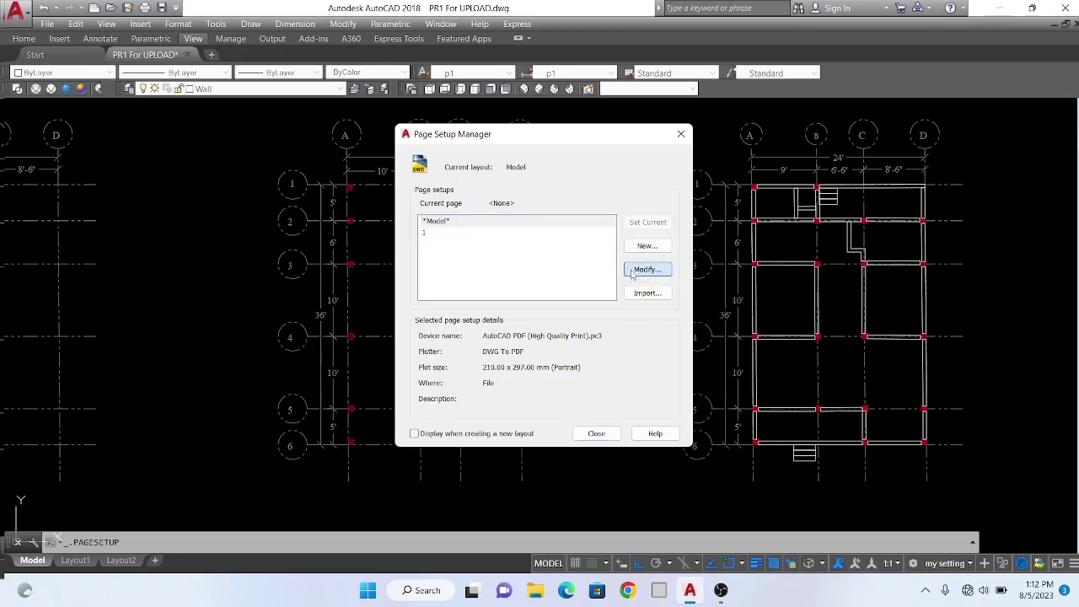
{"action": "left_click", "coordinate": [632, 271]}
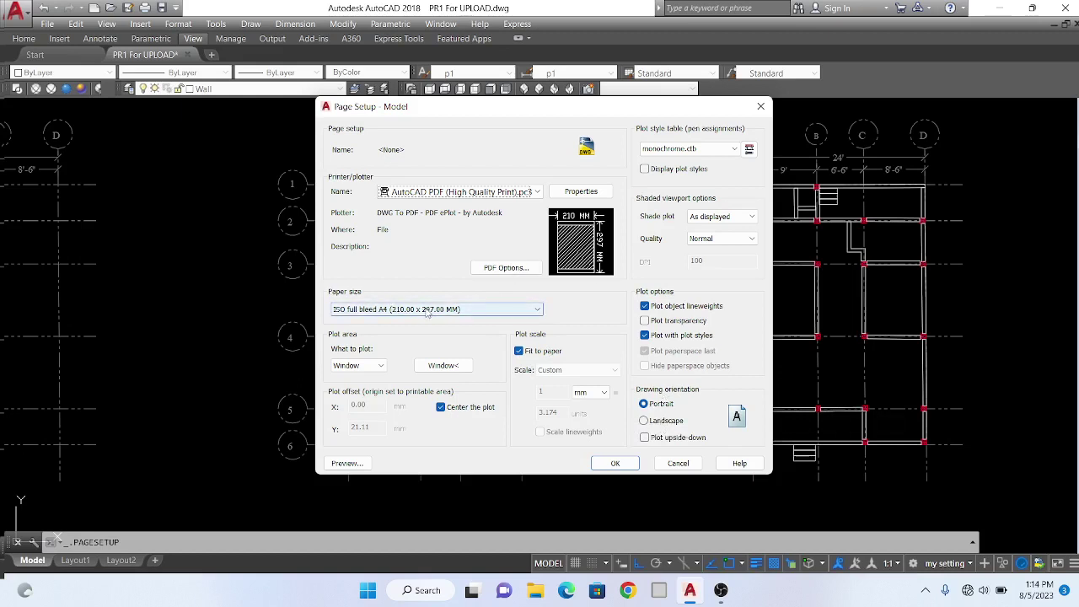
{"action": "left_click", "coordinate": [644, 405]}
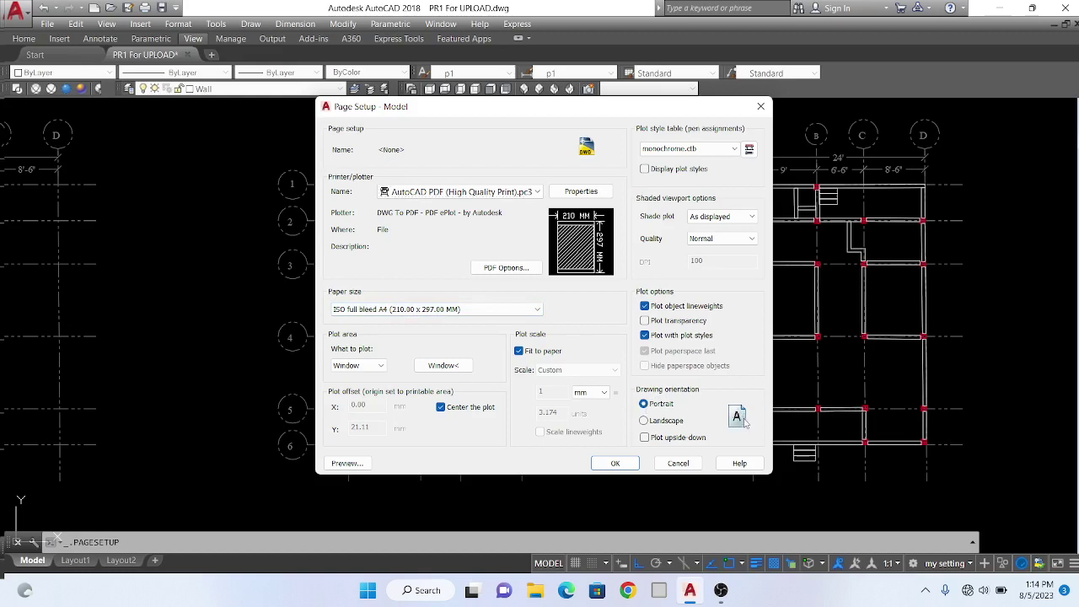
{"action": "left_click", "coordinate": [644, 421]}
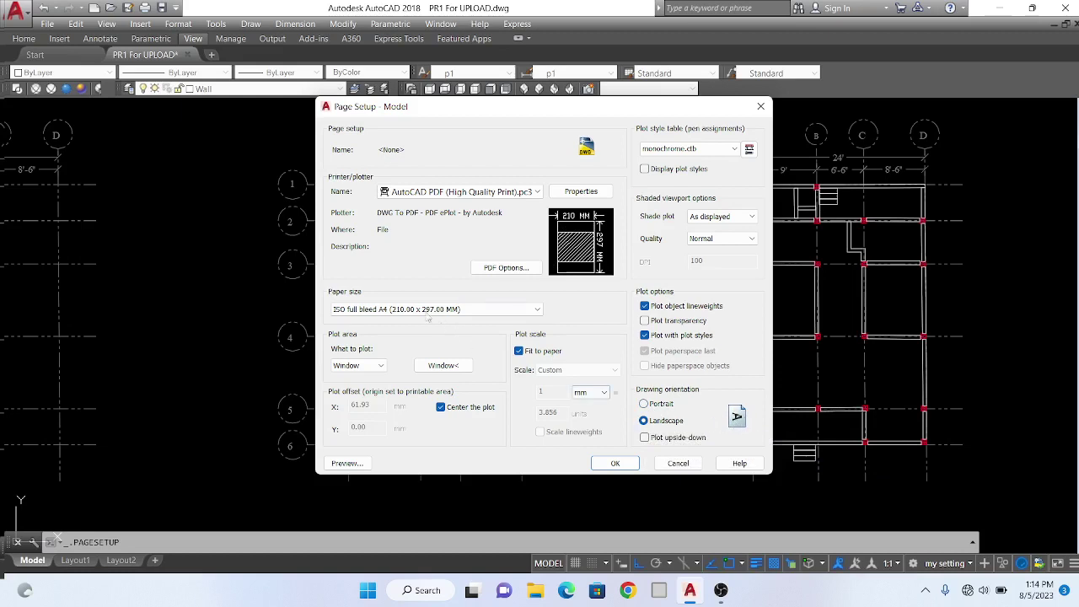
{"action": "left_click", "coordinate": [644, 404]}
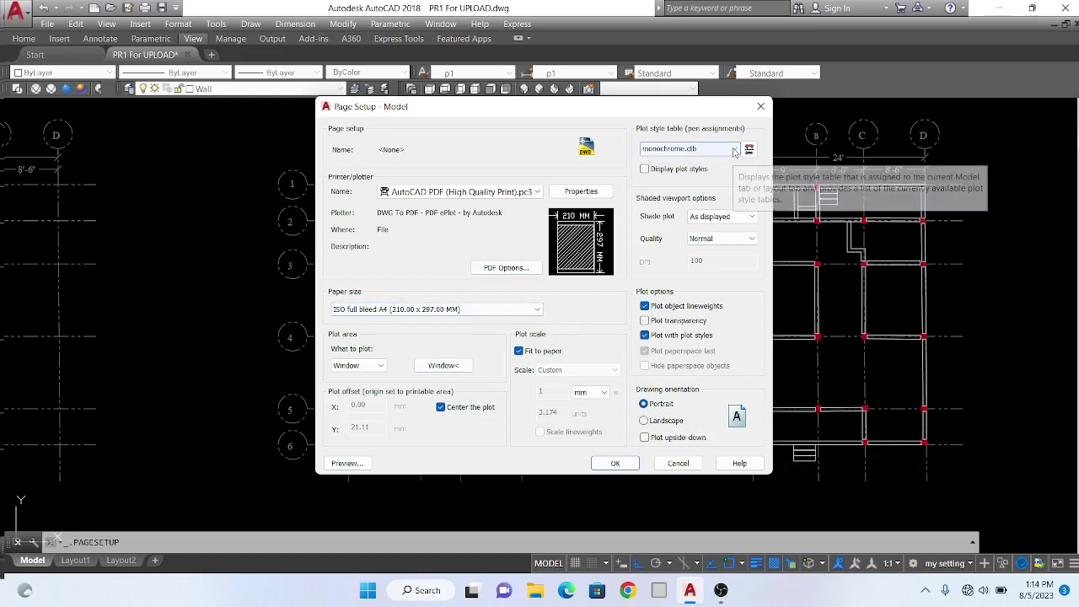
Change the Model page setup's plot style table from monochrome.ctb to None.
{"action": "left_click", "coordinate": [734, 151]}
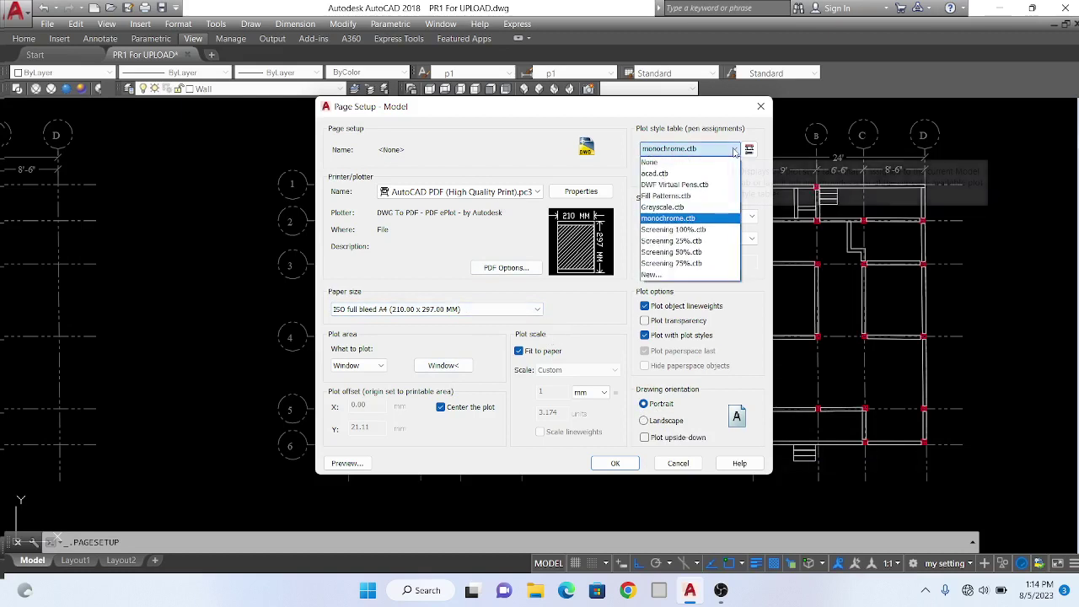
{"action": "left_click", "coordinate": [734, 150]}
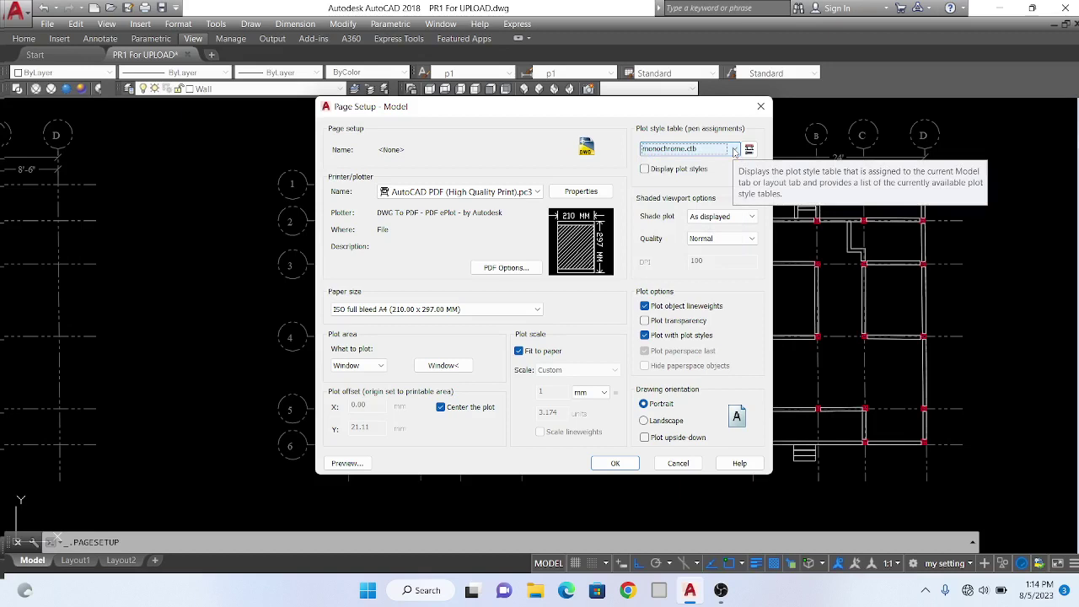
{"action": "left_click", "coordinate": [734, 150]}
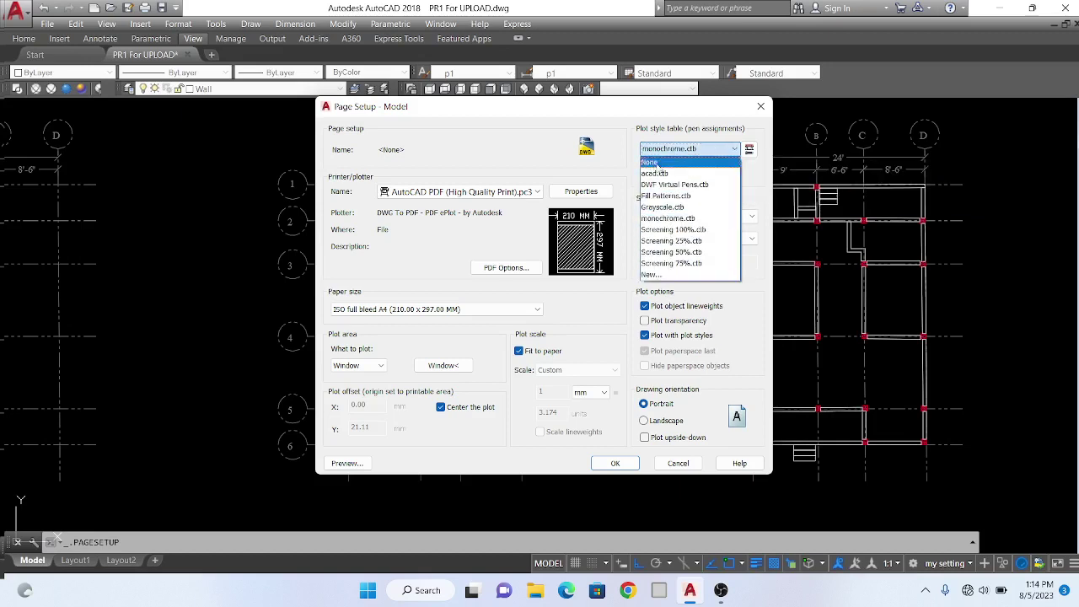
{"action": "left_click", "coordinate": [733, 152]}
{"action": "left_click", "coordinate": [732, 152]}
{"action": "left_click", "coordinate": [731, 150]}
{"action": "left_click", "coordinate": [734, 150]}
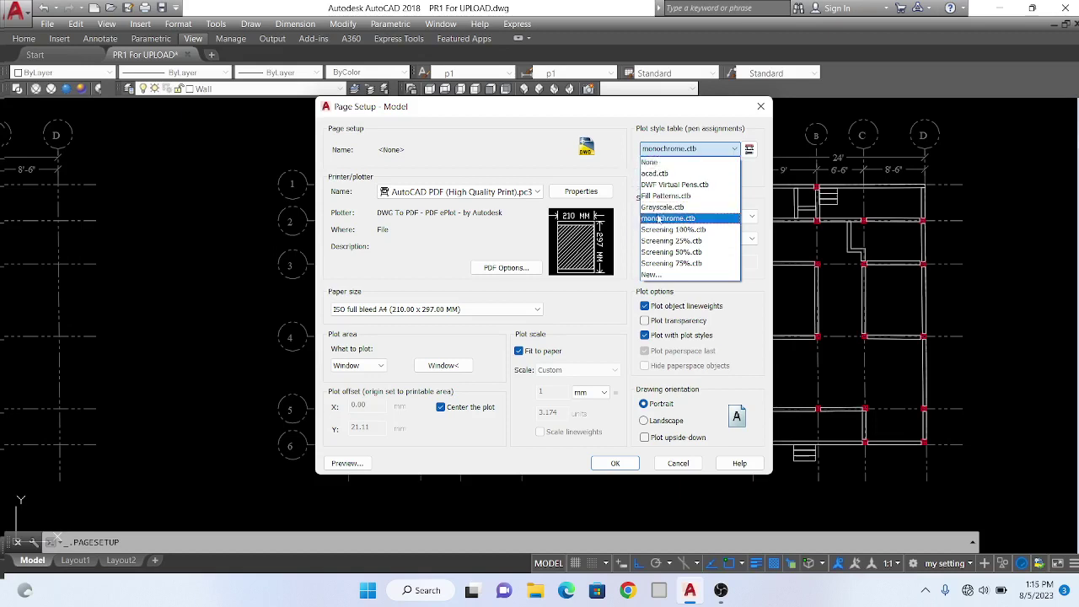
{"action": "left_click", "coordinate": [735, 149]}
{"action": "left_click", "coordinate": [735, 149]}
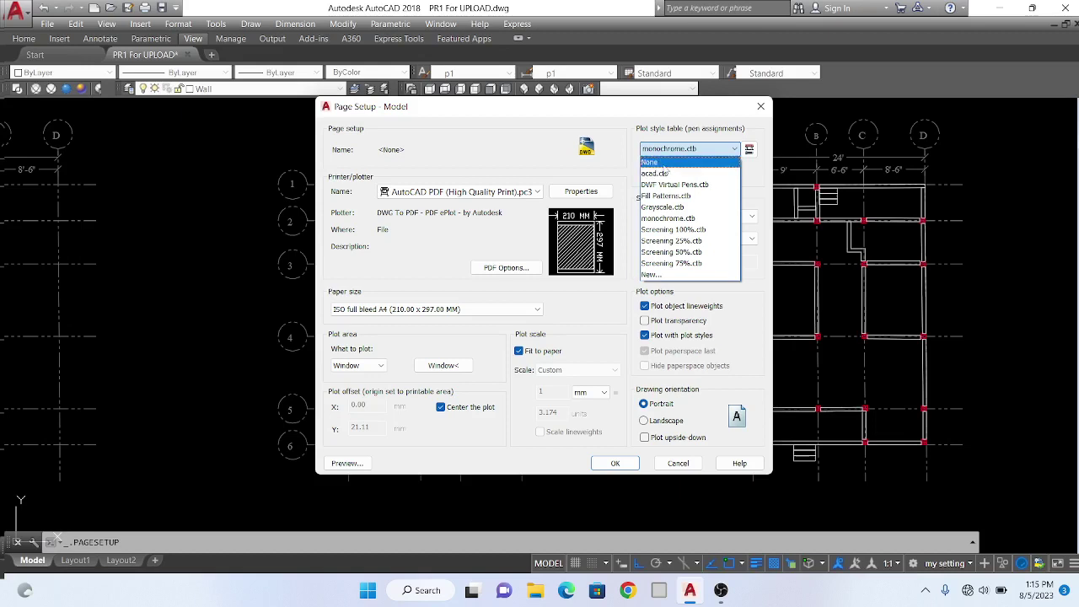
{"action": "left_click", "coordinate": [665, 166]}
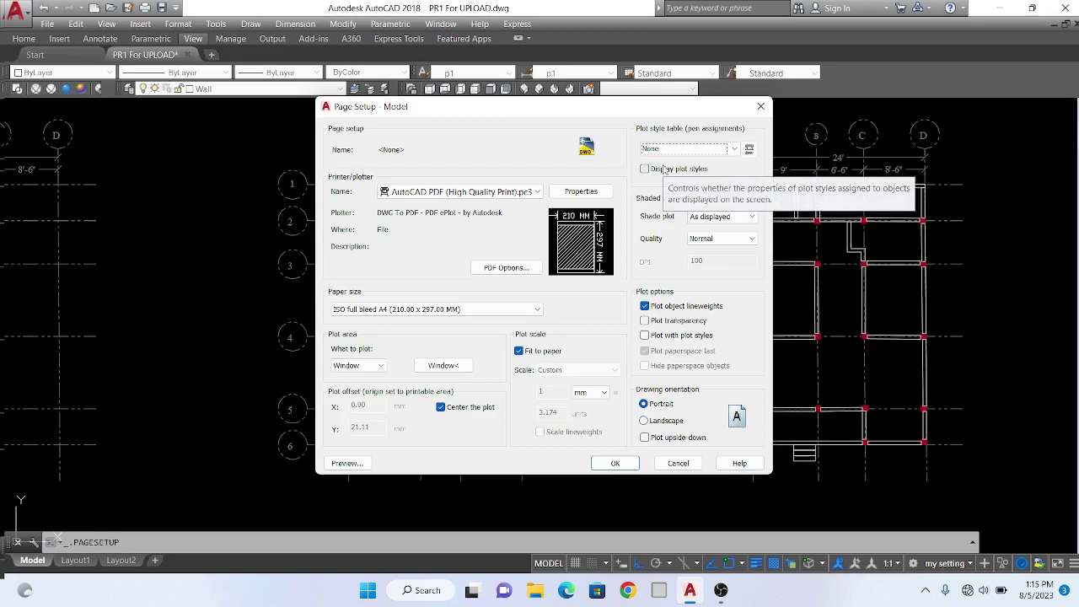
{"action": "left_click", "coordinate": [537, 192]}
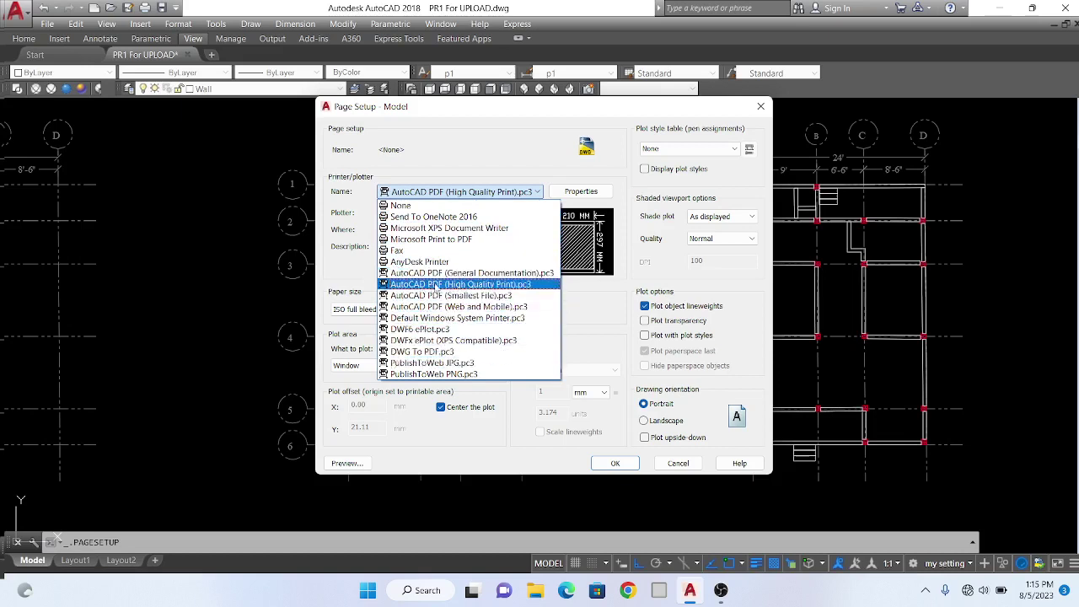
{"action": "left_click", "coordinate": [443, 287]}
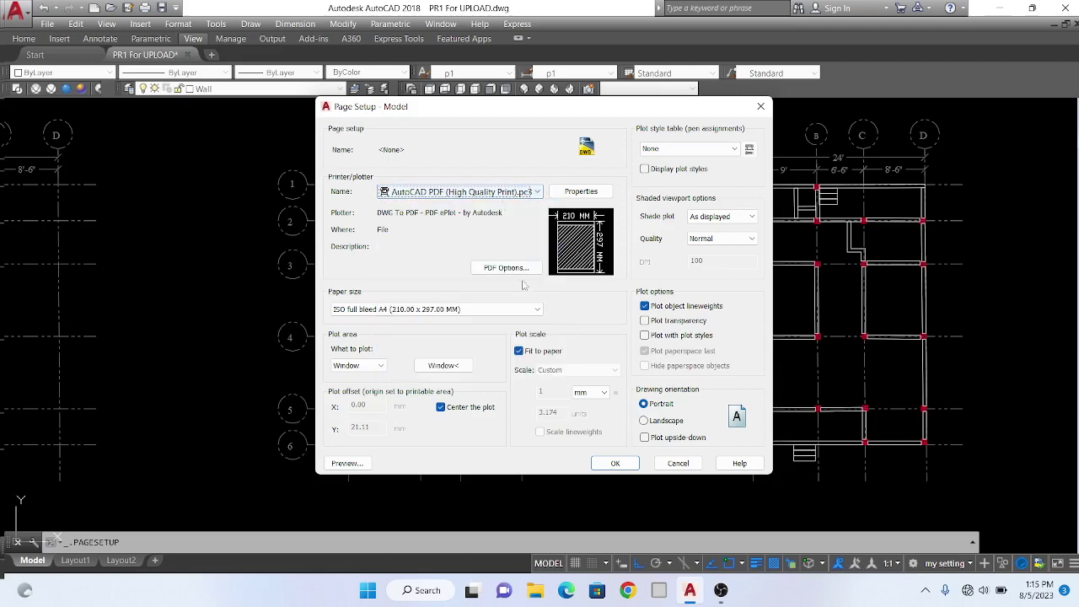
{"action": "left_click", "coordinate": [537, 309]}
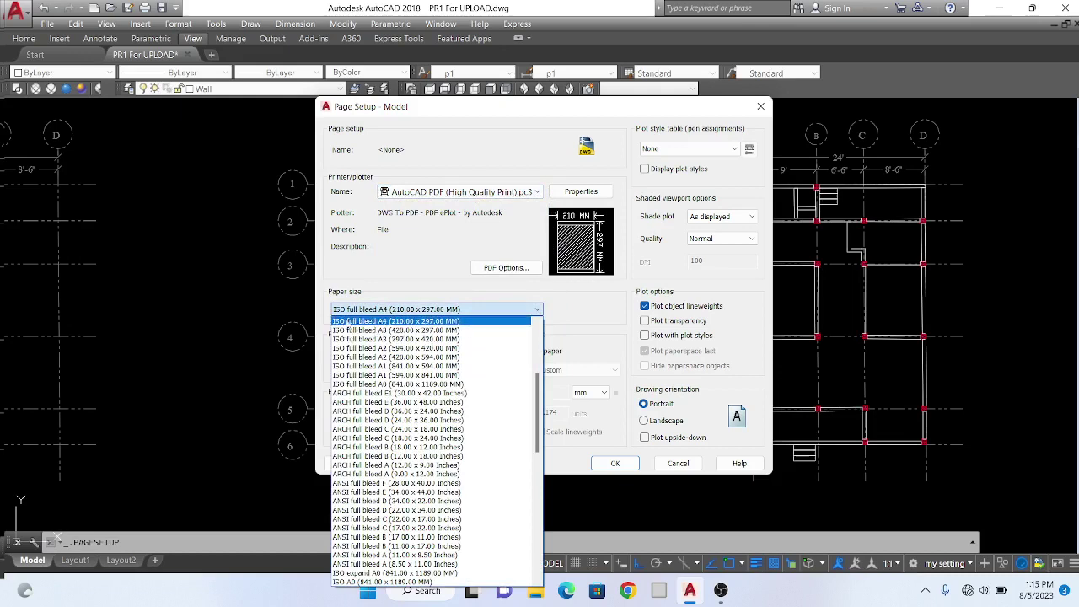
{"action": "left_click", "coordinate": [391, 322]}
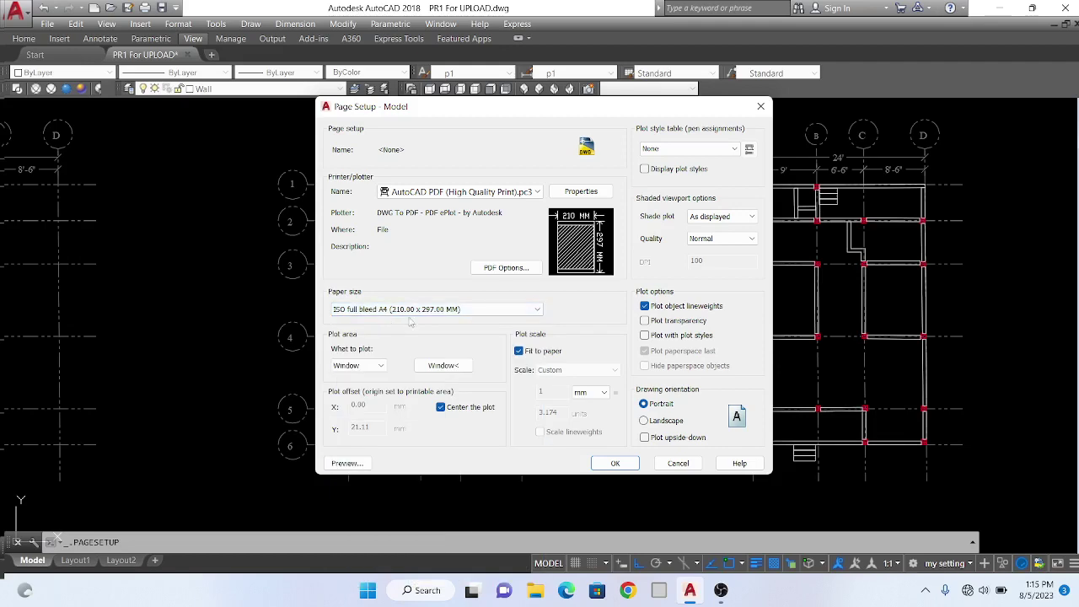
{"action": "left_click", "coordinate": [535, 309]}
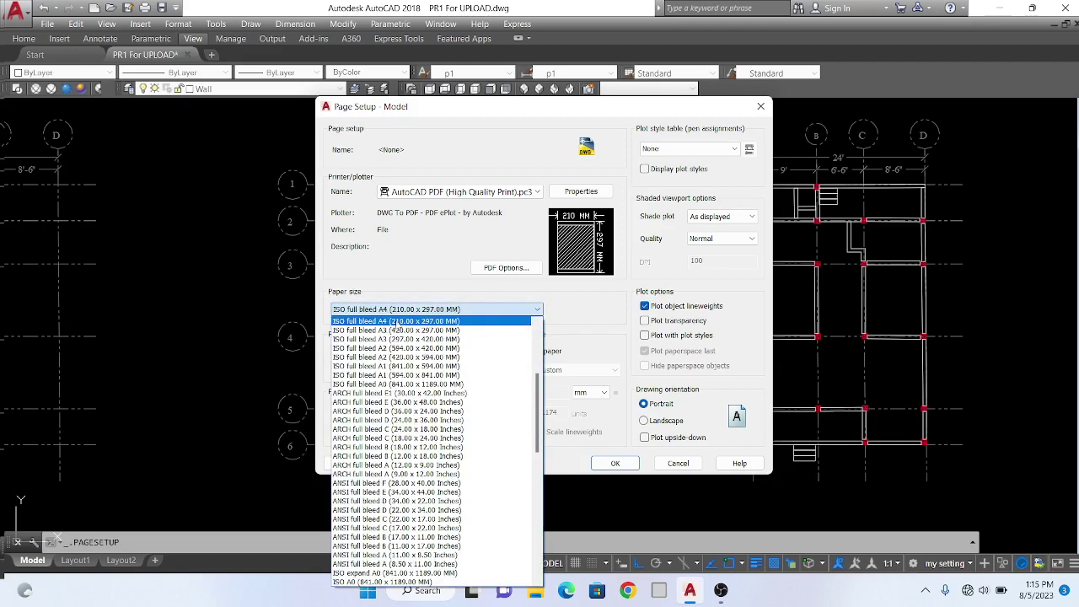
{"action": "scroll", "coordinate": [408, 325], "scroll_direction": "up", "scroll_amount": 1}
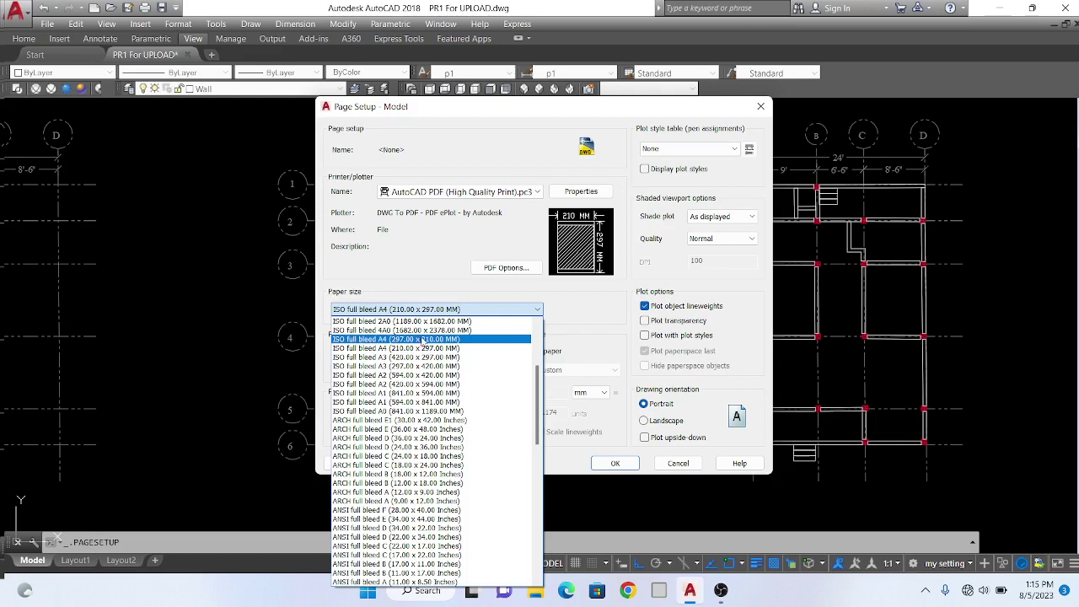
{"action": "left_click", "coordinate": [404, 348]}
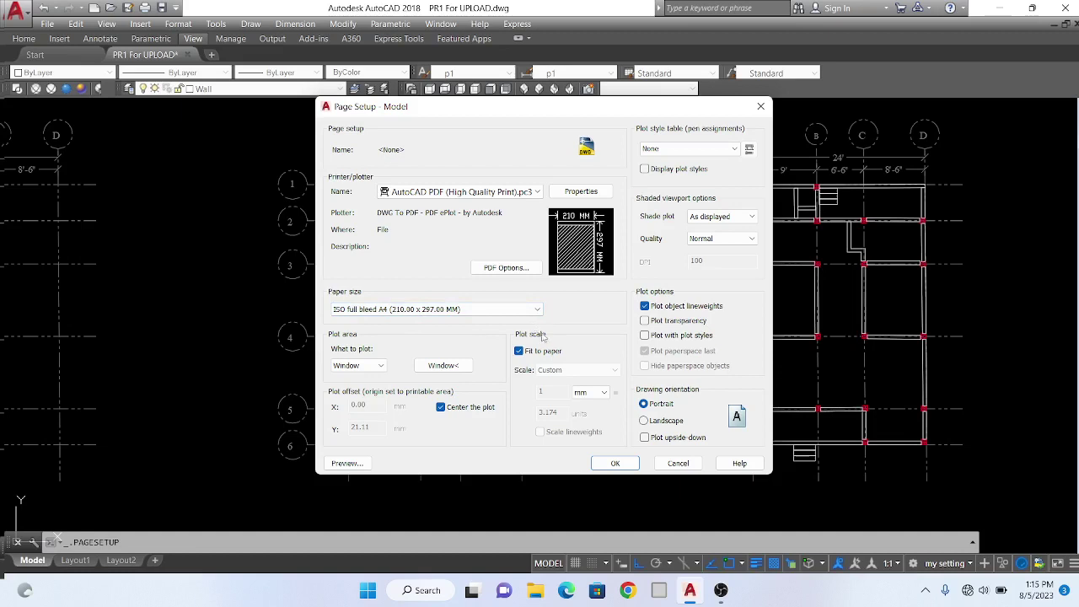
{"action": "left_click", "coordinate": [519, 351]}
{"action": "left_click", "coordinate": [439, 408]}
{"action": "left_click", "coordinate": [439, 408]}
{"action": "left_click", "coordinate": [730, 152]}
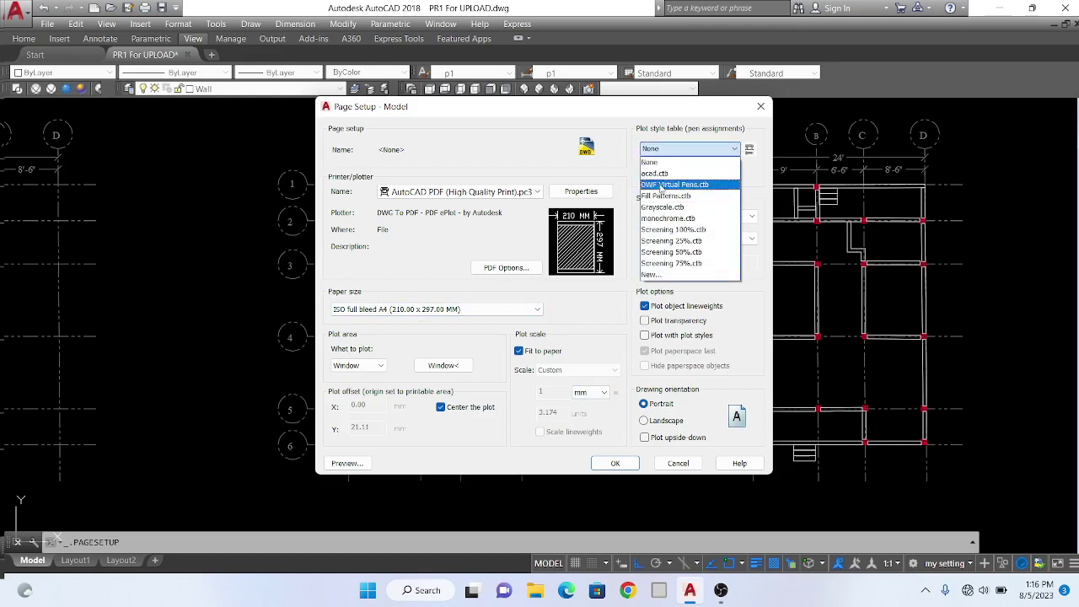
{"action": "left_click", "coordinate": [670, 160]}
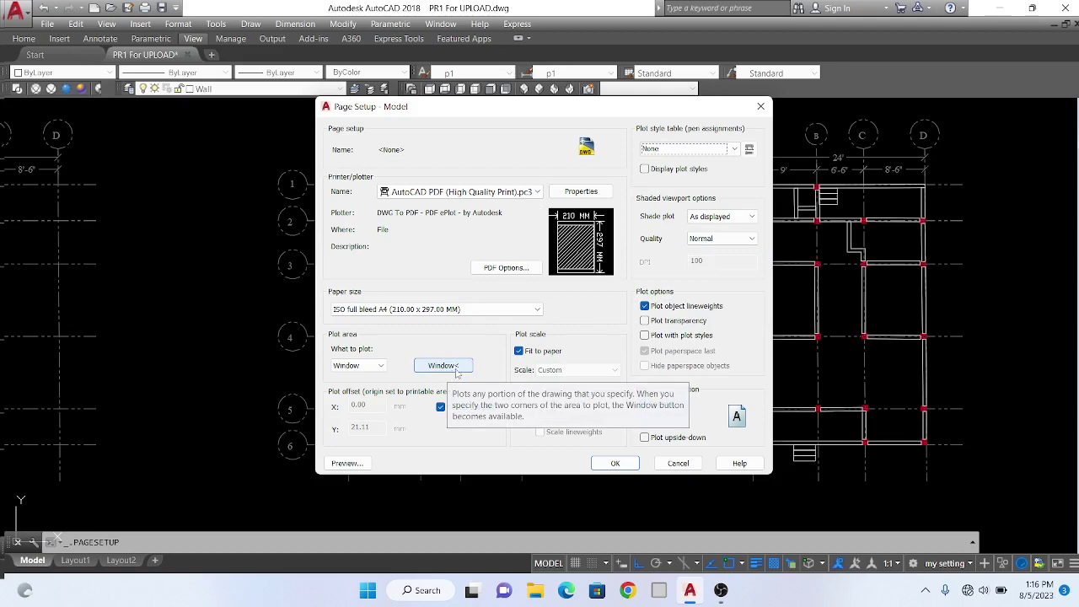
Set the plot area to a window picked around the middle column-grid plan.
{"action": "left_click", "coordinate": [457, 366]}
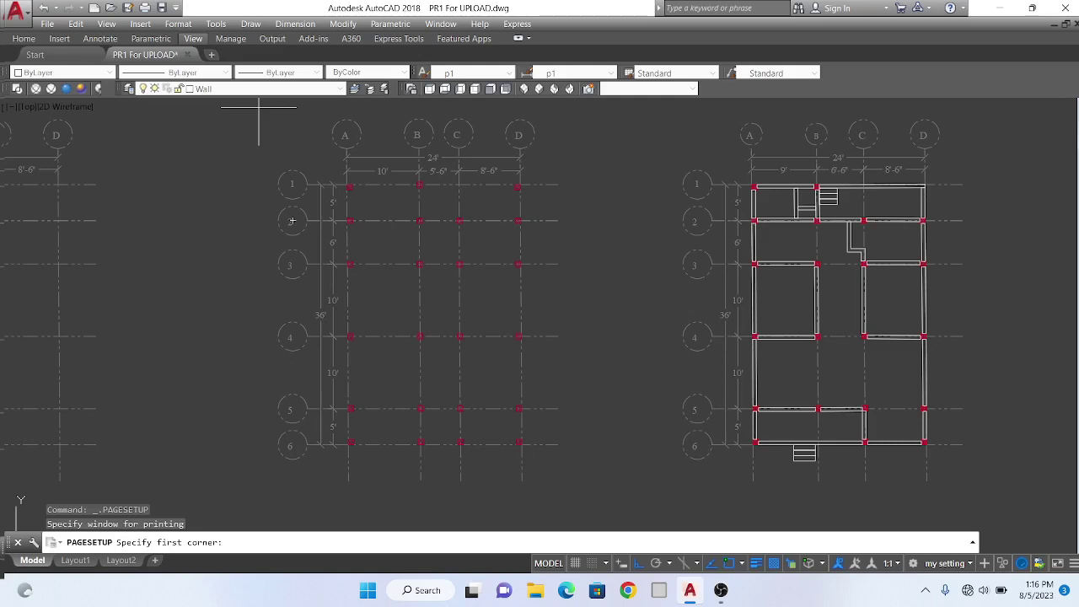
{"action": "scroll", "coordinate": [425, 158], "scroll_direction": "down", "scroll_amount": 4}
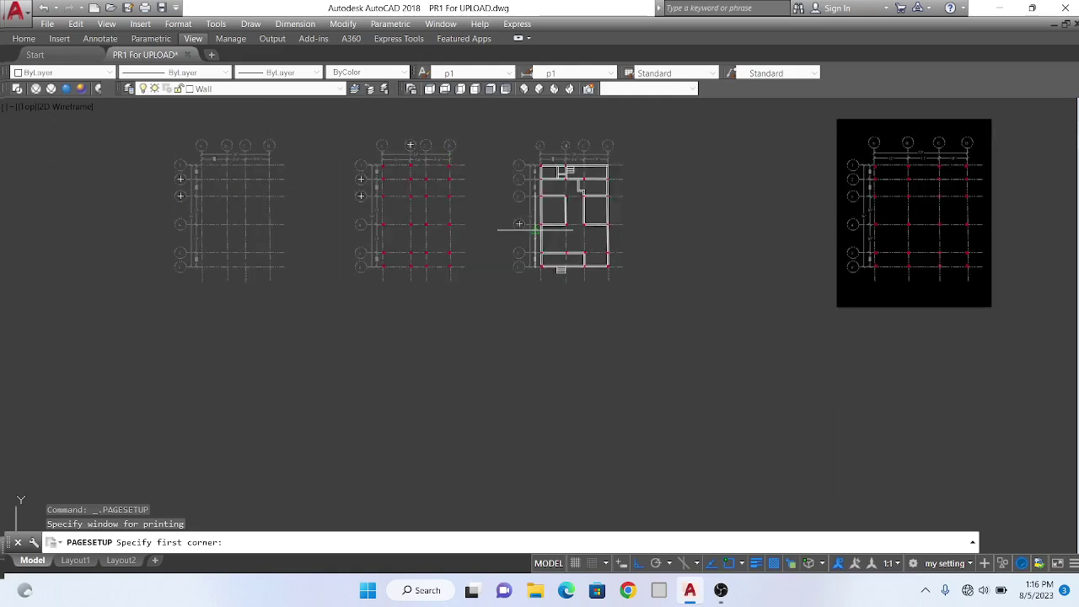
{"action": "middle_click_drag", "start_coordinate": [168, 163], "coordinate": [318, 189]}
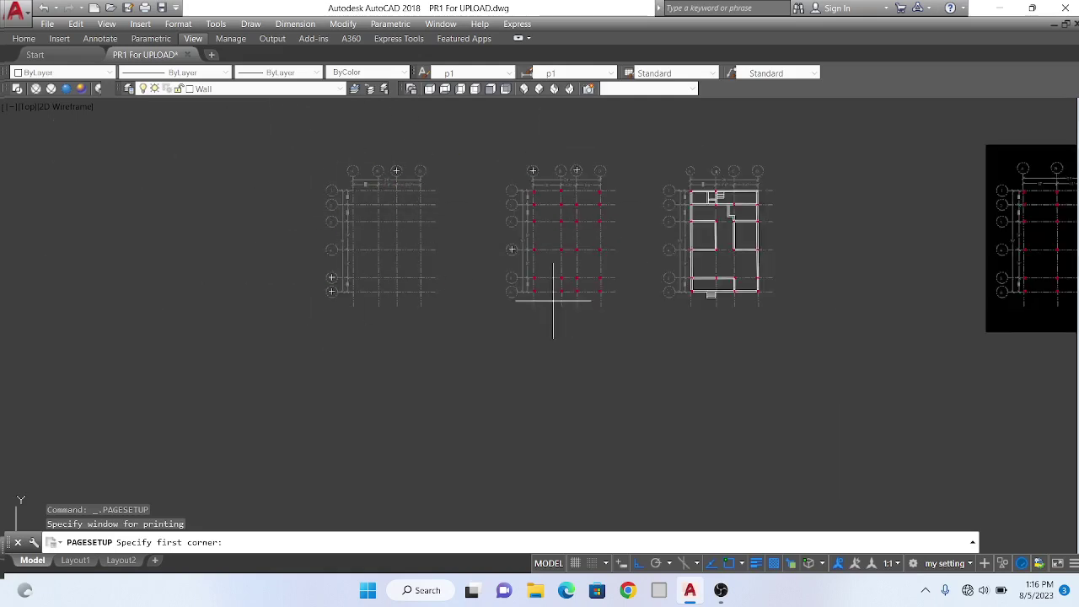
{"action": "scroll", "coordinate": [613, 248], "scroll_direction": "up", "scroll_amount": 2}
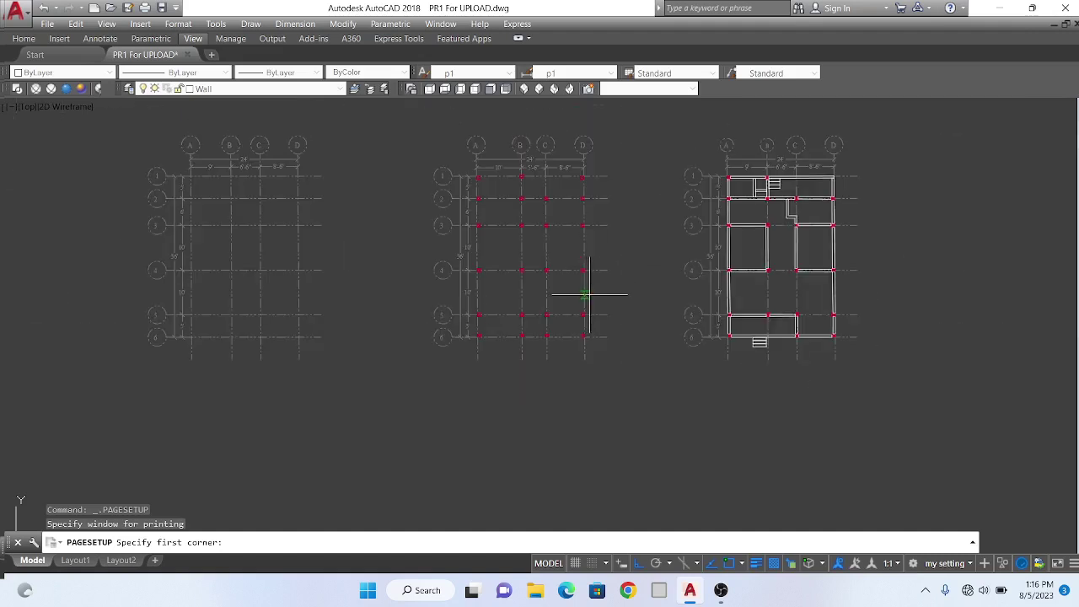
{"action": "left_click", "coordinate": [413, 111]}
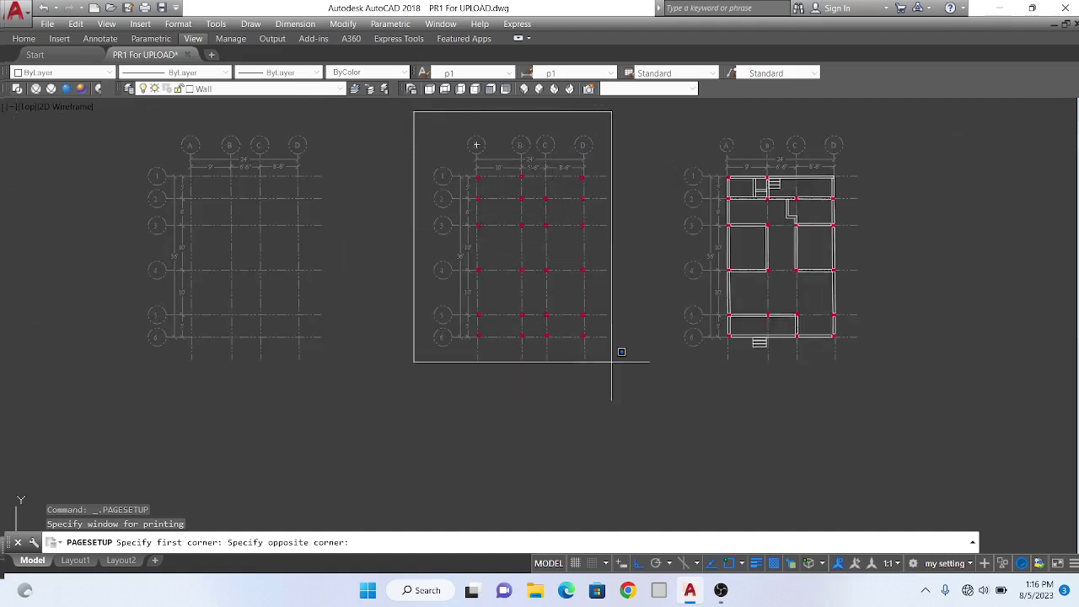
{"action": "left_click", "coordinate": [631, 409]}
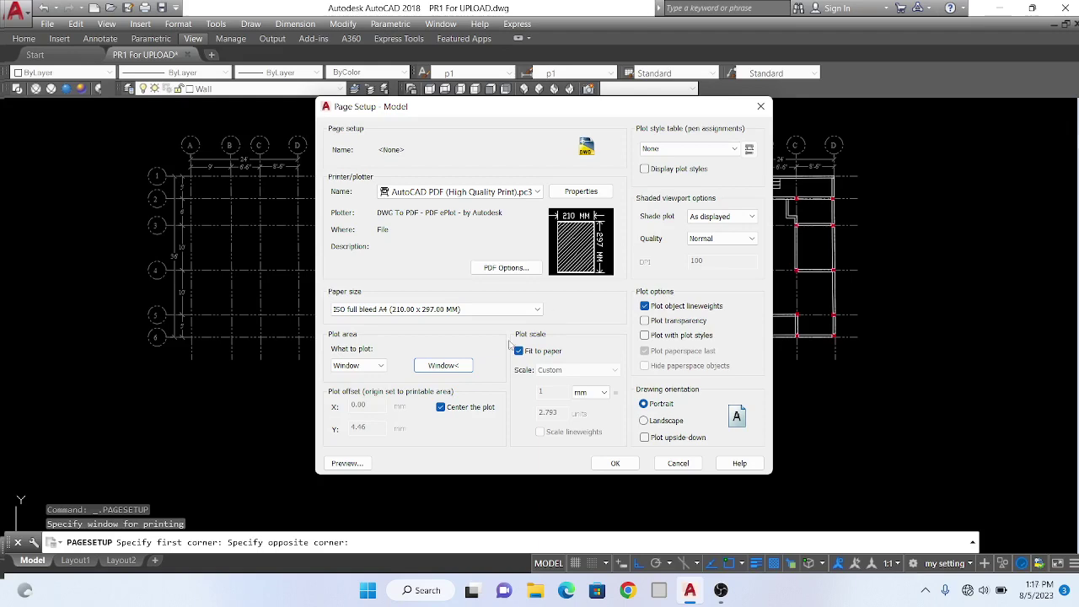
{"action": "left_click", "coordinate": [346, 463]}
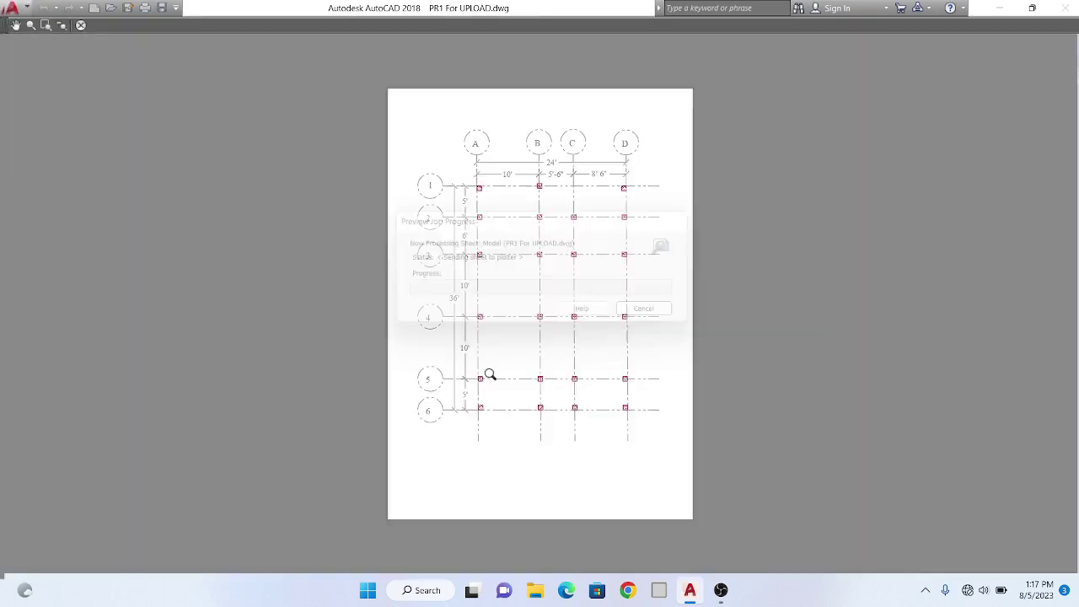
{"action": "scroll", "coordinate": [525, 143], "scroll_direction": "up", "scroll_amount": 3}
{"action": "scroll", "coordinate": [534, 213], "scroll_direction": "down", "scroll_amount": 3}
{"action": "scroll", "coordinate": [555, 199], "scroll_direction": "up", "scroll_amount": 3}
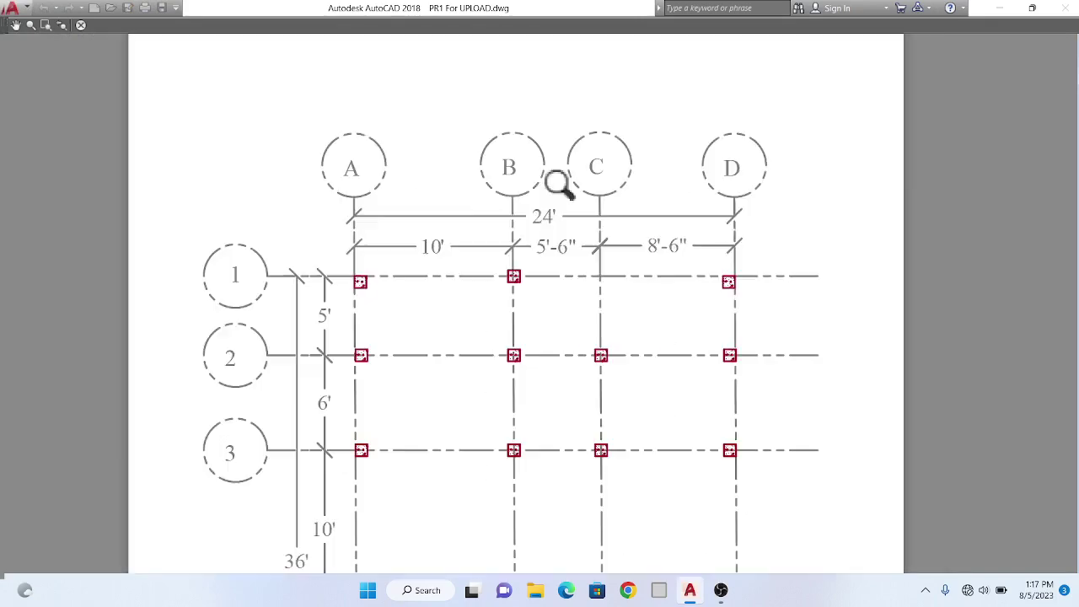
{"action": "scroll", "coordinate": [443, 203], "scroll_direction": "down", "scroll_amount": 3}
{"action": "scroll", "coordinate": [441, 205], "scroll_direction": "up", "scroll_amount": 4}
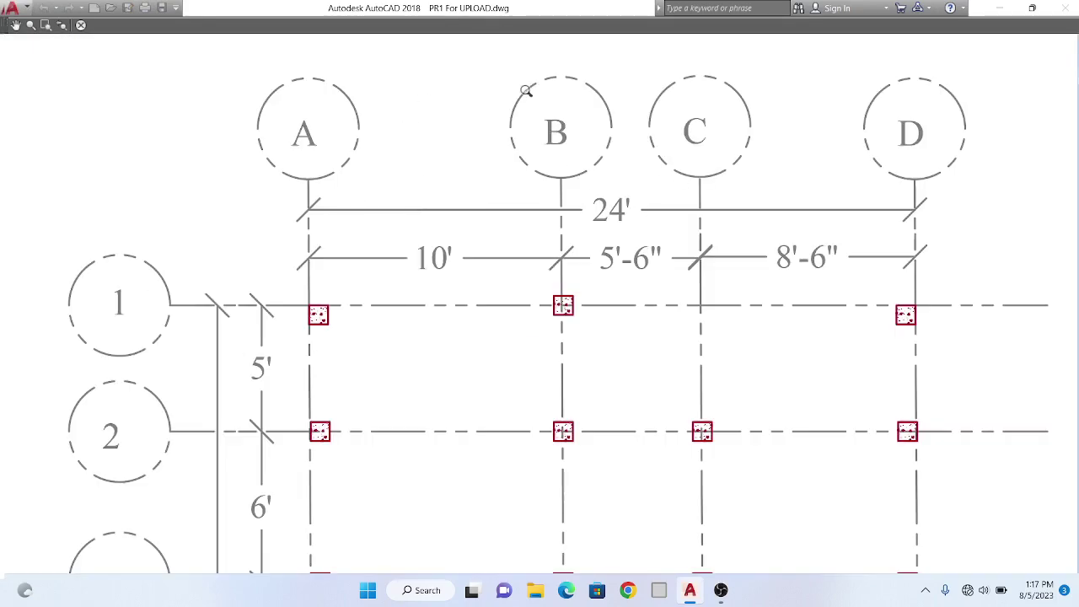
{"action": "scroll", "coordinate": [540, 187], "scroll_direction": "down", "scroll_amount": 3}
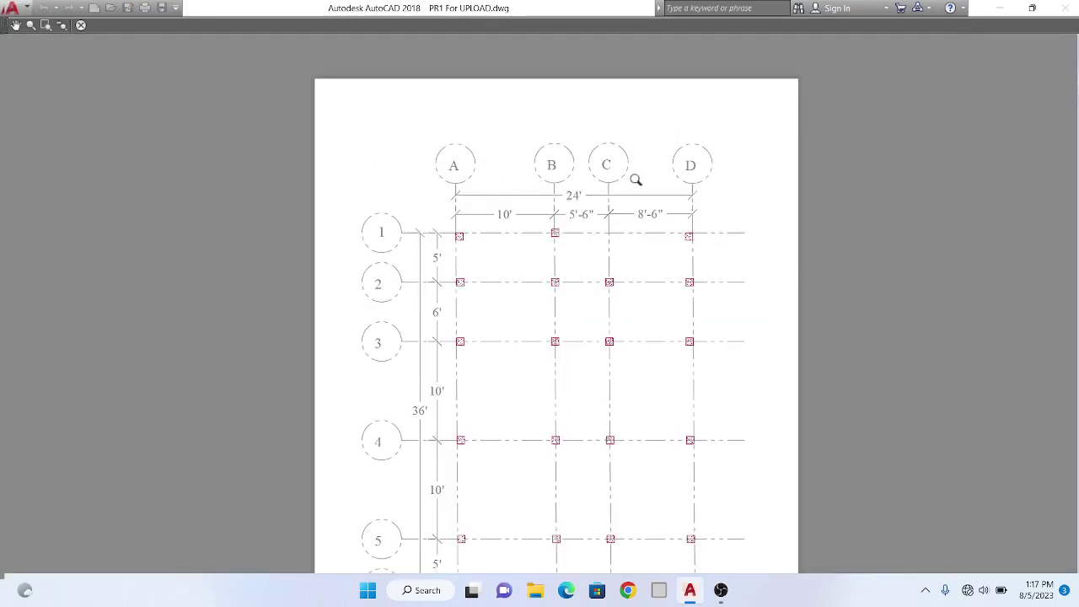
{"action": "scroll", "coordinate": [461, 244], "scroll_direction": "down", "scroll_amount": 2}
{"action": "scroll", "coordinate": [472, 320], "scroll_direction": "up", "scroll_amount": 1}
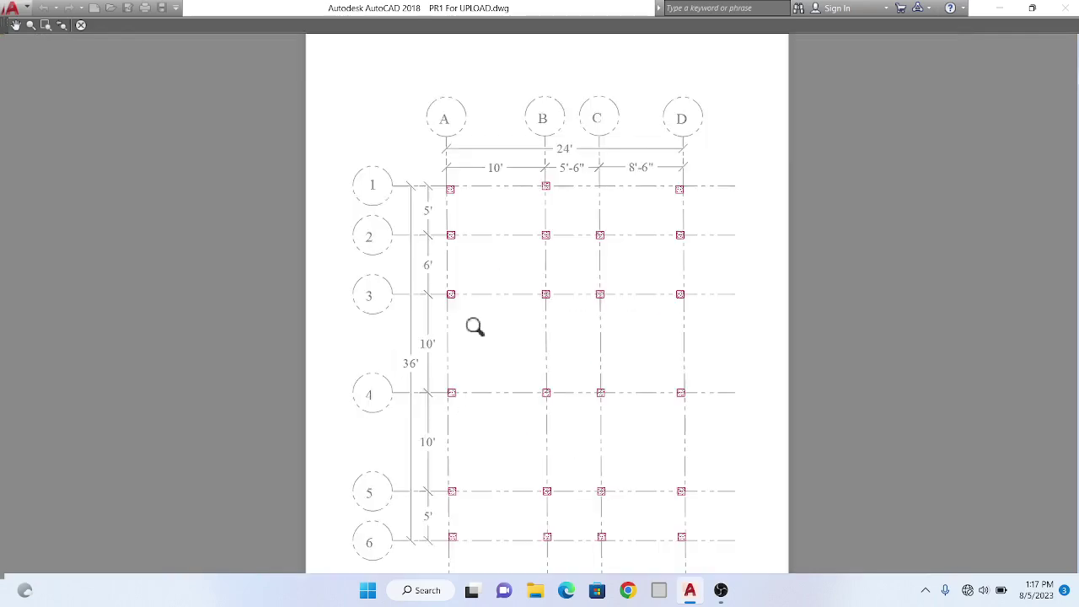
{"action": "scroll", "coordinate": [390, 188], "scroll_direction": "up", "scroll_amount": 2}
{"action": "scroll", "coordinate": [396, 207], "scroll_direction": "down", "scroll_amount": 3}
{"action": "scroll", "coordinate": [417, 227], "scroll_direction": "up", "scroll_amount": 3}
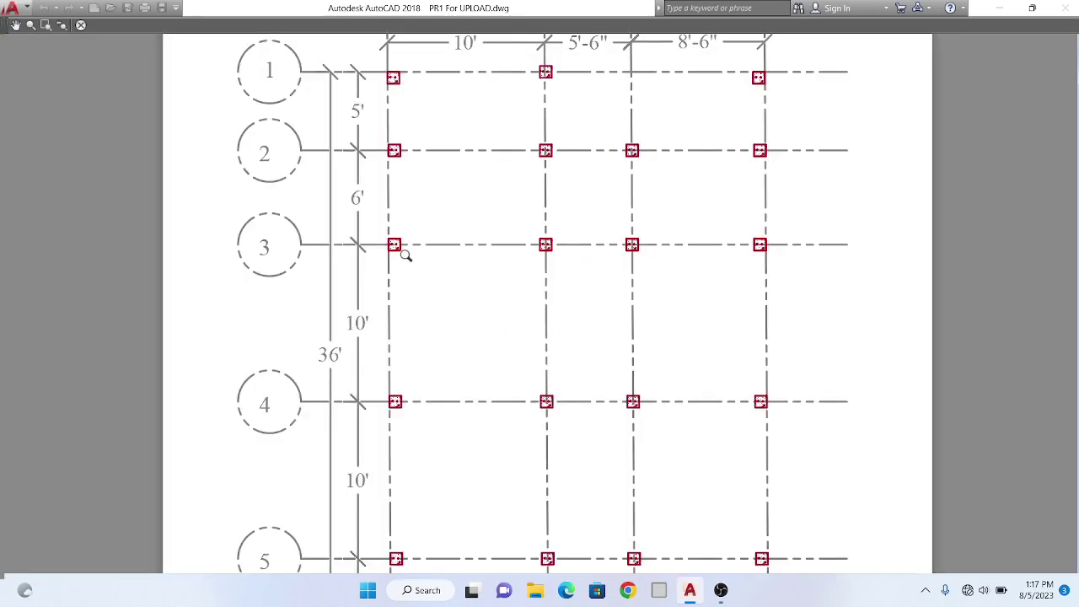
{"action": "scroll", "coordinate": [413, 245], "scroll_direction": "down", "scroll_amount": 2}
{"action": "scroll", "coordinate": [420, 459], "scroll_direction": "up", "scroll_amount": 3}
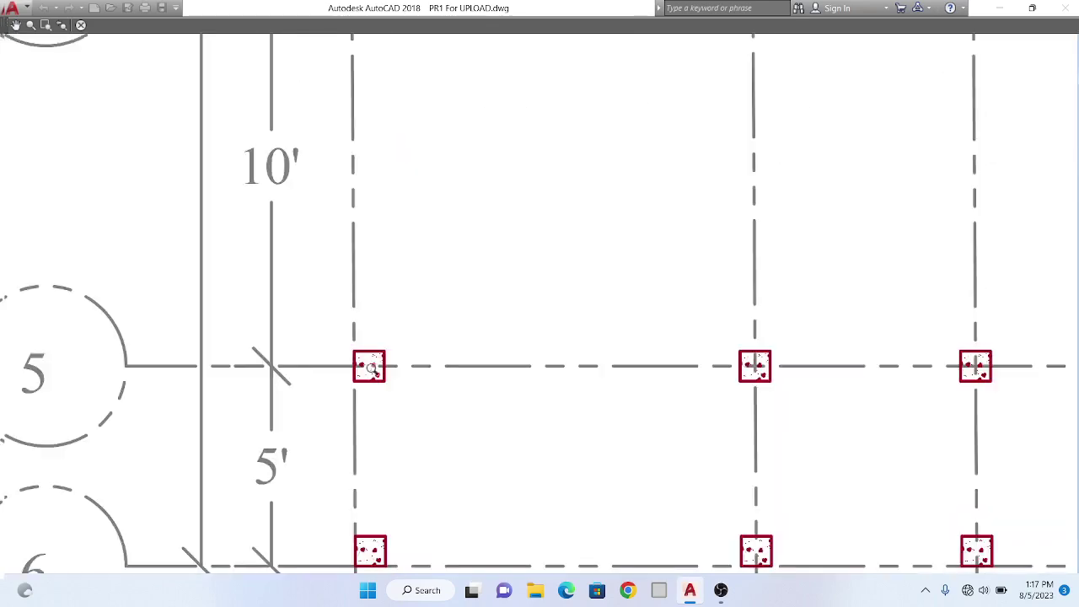
{"action": "scroll", "coordinate": [396, 364], "scroll_direction": "down", "scroll_amount": 3}
{"action": "scroll", "coordinate": [497, 392], "scroll_direction": "down", "scroll_amount": 2}
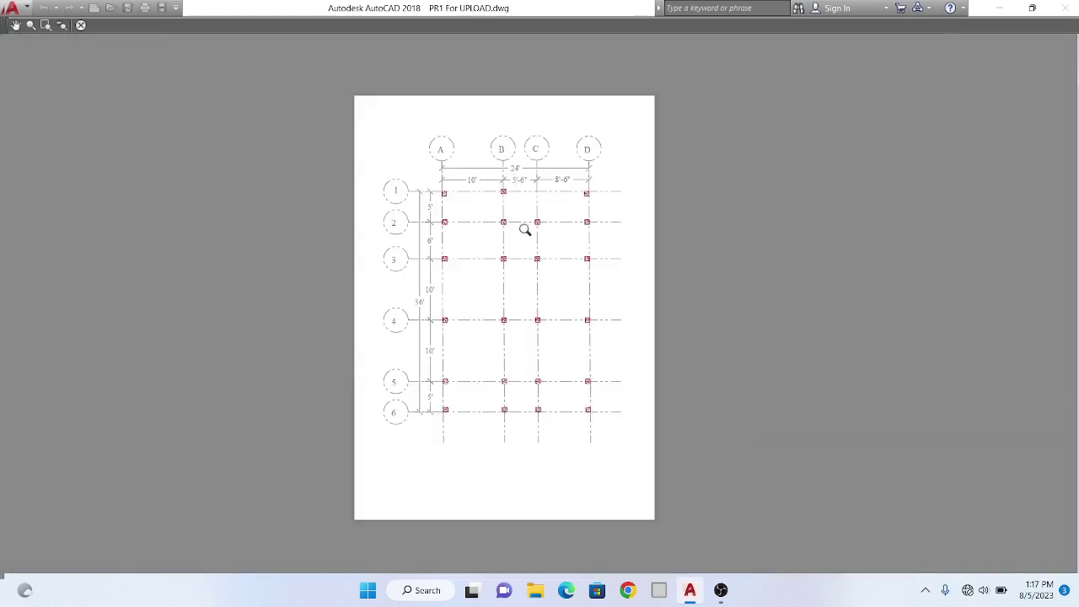
{"action": "scroll", "coordinate": [520, 224], "scroll_direction": "up", "scroll_amount": 5}
{"action": "scroll", "coordinate": [561, 171], "scroll_direction": "down", "scroll_amount": 2}
{"action": "scroll", "coordinate": [693, 135], "scroll_direction": "down", "scroll_amount": 3}
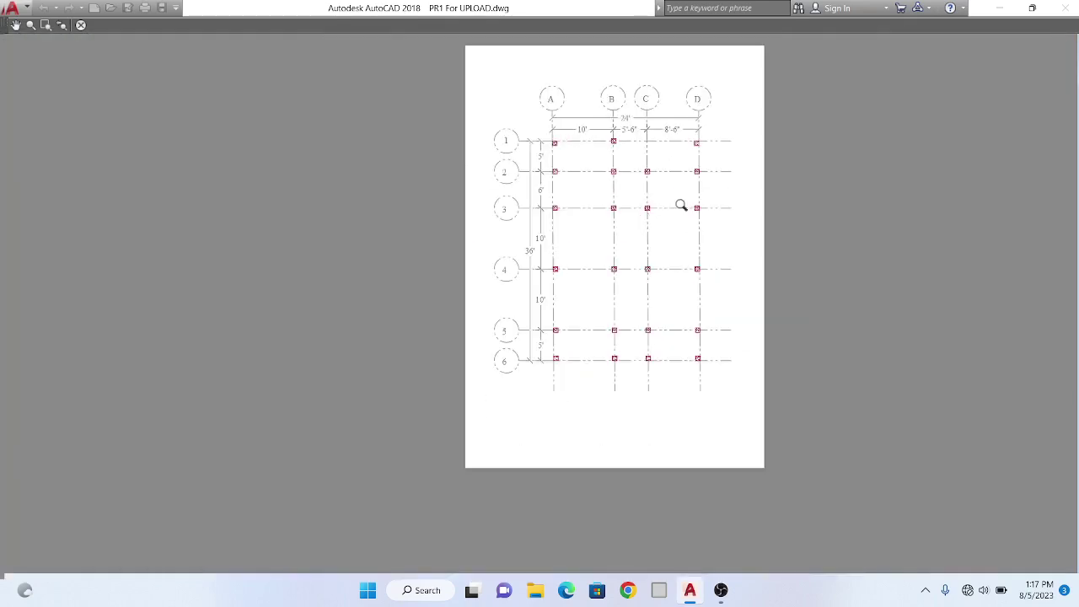
{"action": "scroll", "coordinate": [682, 203], "scroll_direction": "up", "scroll_amount": 4}
{"action": "scroll", "coordinate": [545, 340], "scroll_direction": "down", "scroll_amount": 4}
{"action": "scroll", "coordinate": [586, 324], "scroll_direction": "up", "scroll_amount": 1}
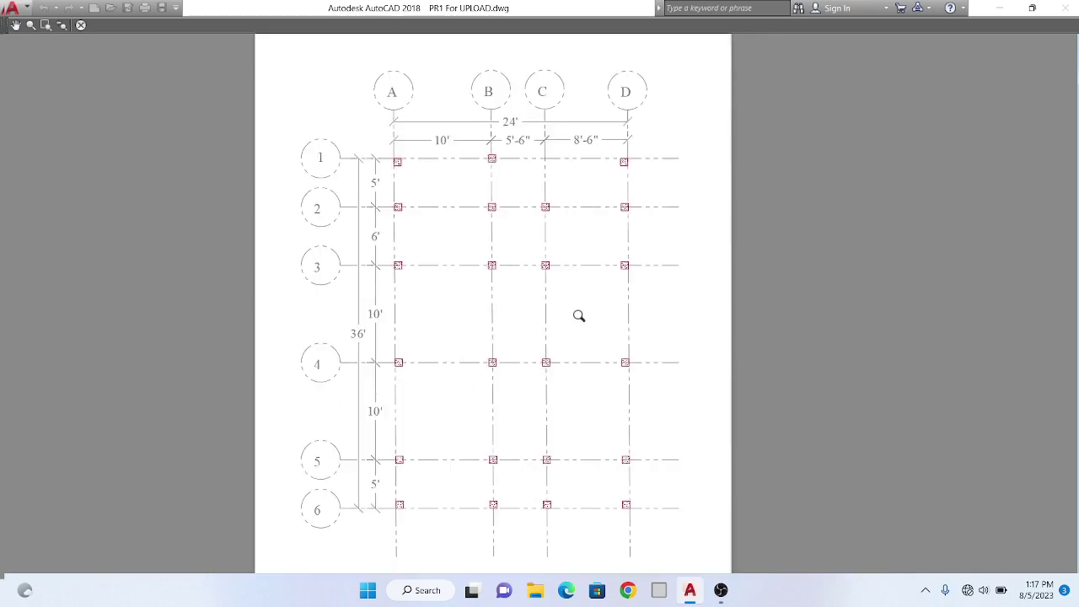
{"action": "scroll", "coordinate": [579, 312], "scroll_direction": "down", "scroll_amount": 2}
{"action": "scroll", "coordinate": [575, 309], "scroll_direction": "up", "scroll_amount": 4}
{"action": "scroll", "coordinate": [576, 305], "scroll_direction": "down", "scroll_amount": 4}
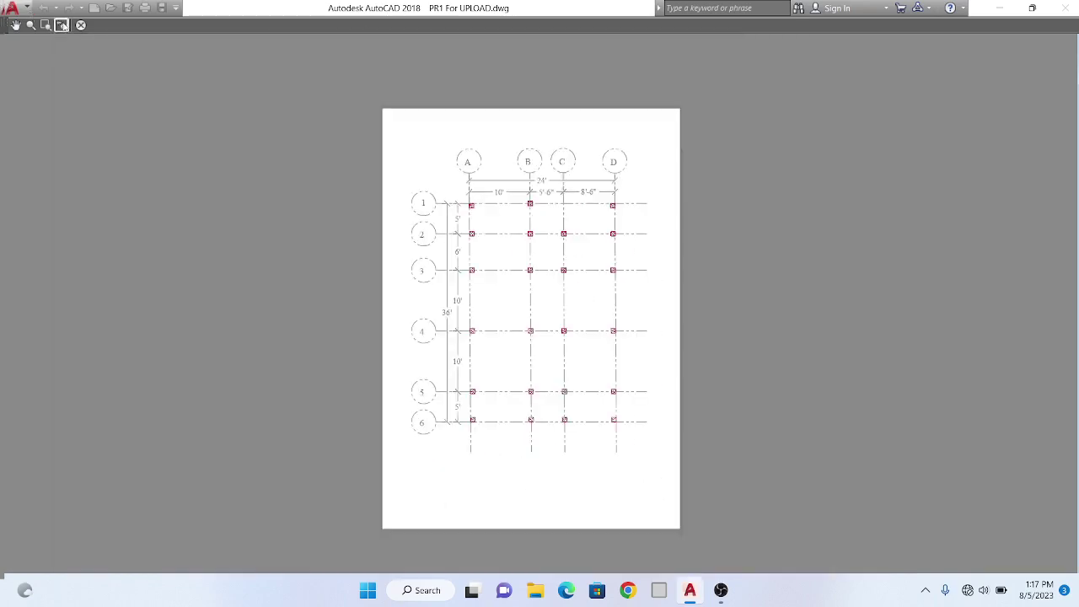
{"action": "left_click", "coordinate": [81, 28]}
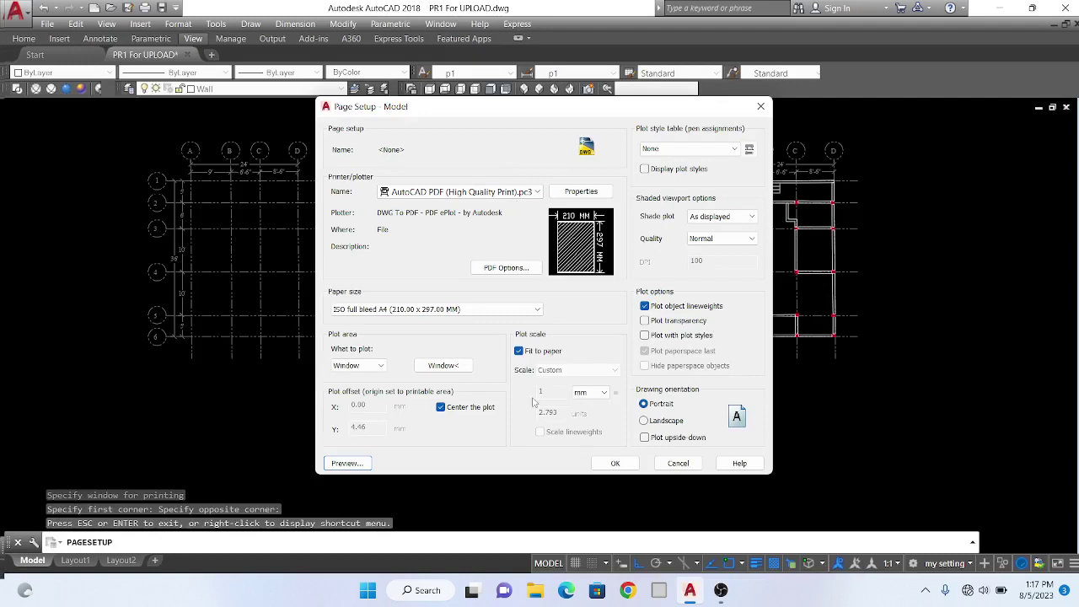
Apply the A4 PDF page setup, close the Page Setup Manager, and start Plot from the Model tab.
{"action": "left_click", "coordinate": [618, 469]}
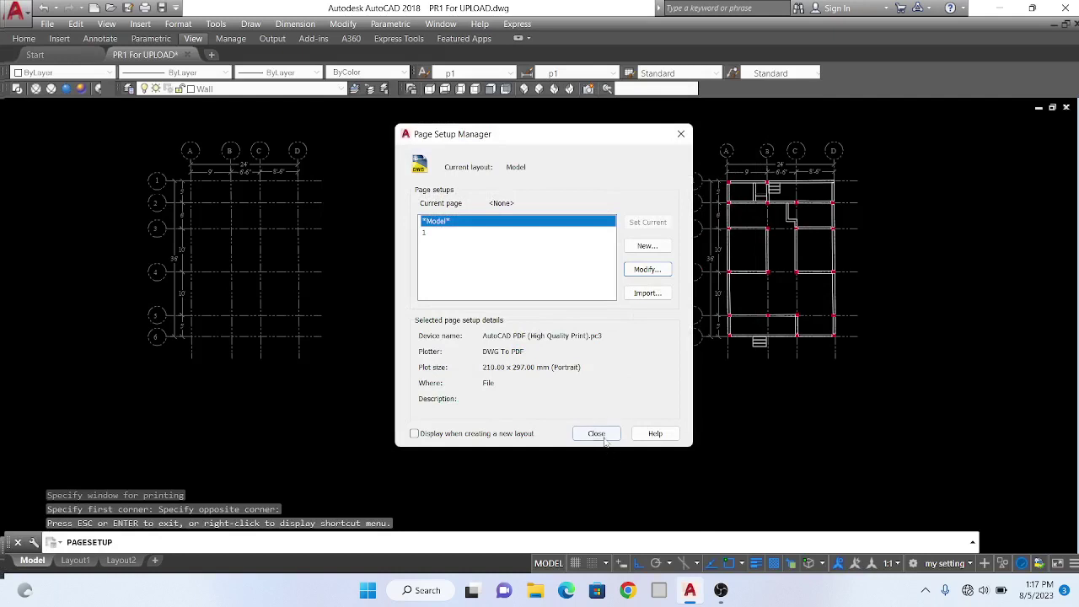
{"action": "left_click", "coordinate": [597, 434]}
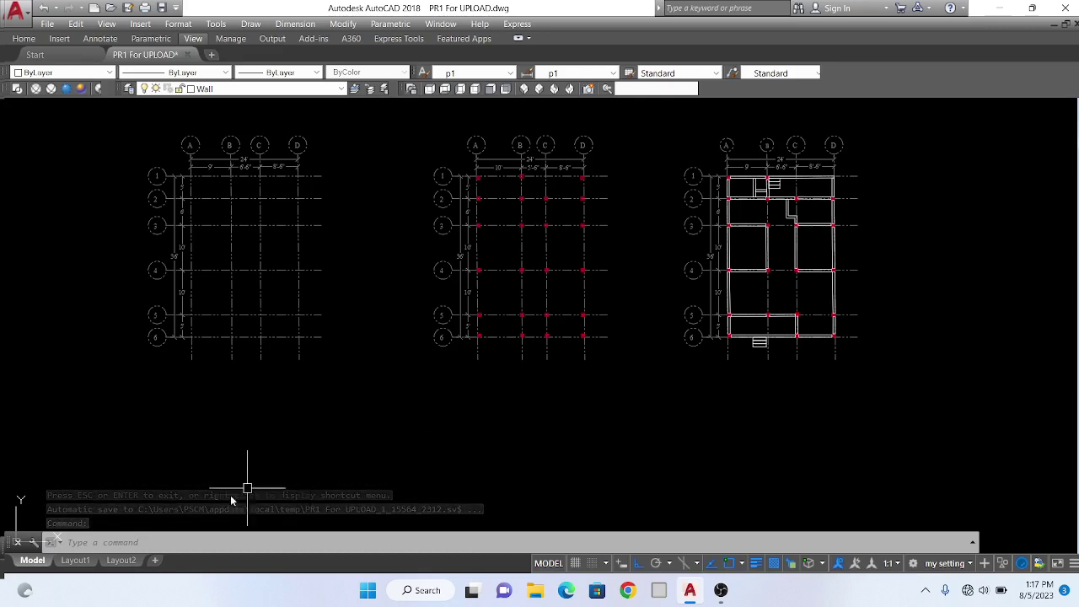
{"action": "right_click", "coordinate": [28, 560]}
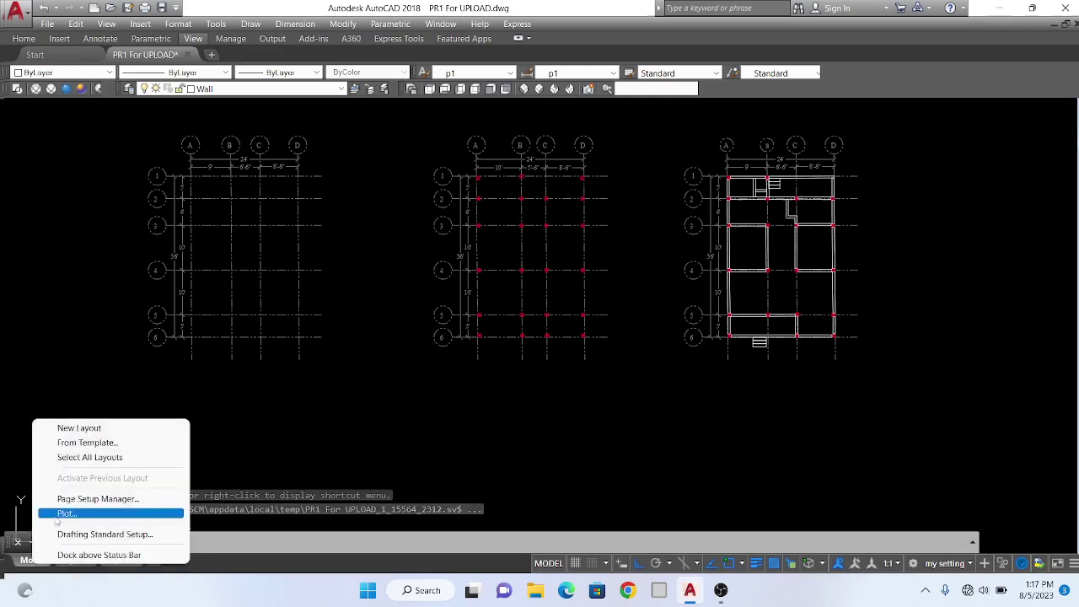
{"action": "left_click", "coordinate": [152, 518]}
Plot the drawing to a PDF file named Sample saved on the Desktop.
{"action": "left_click", "coordinate": [314, 451]}
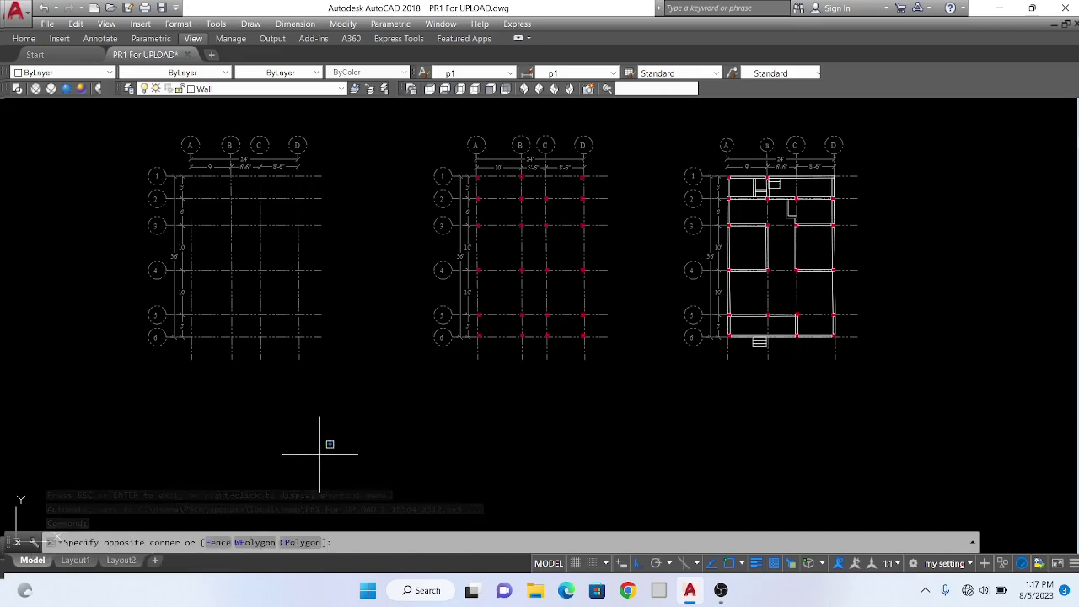
{"action": "key", "text": "ctrl+p"}
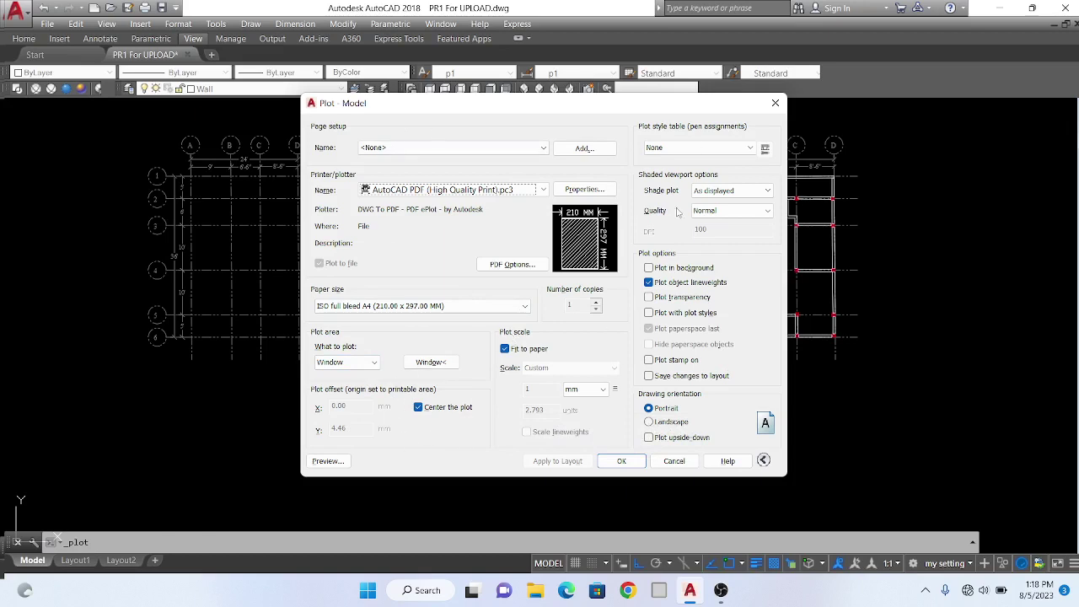
{"action": "left_click", "coordinate": [628, 463]}
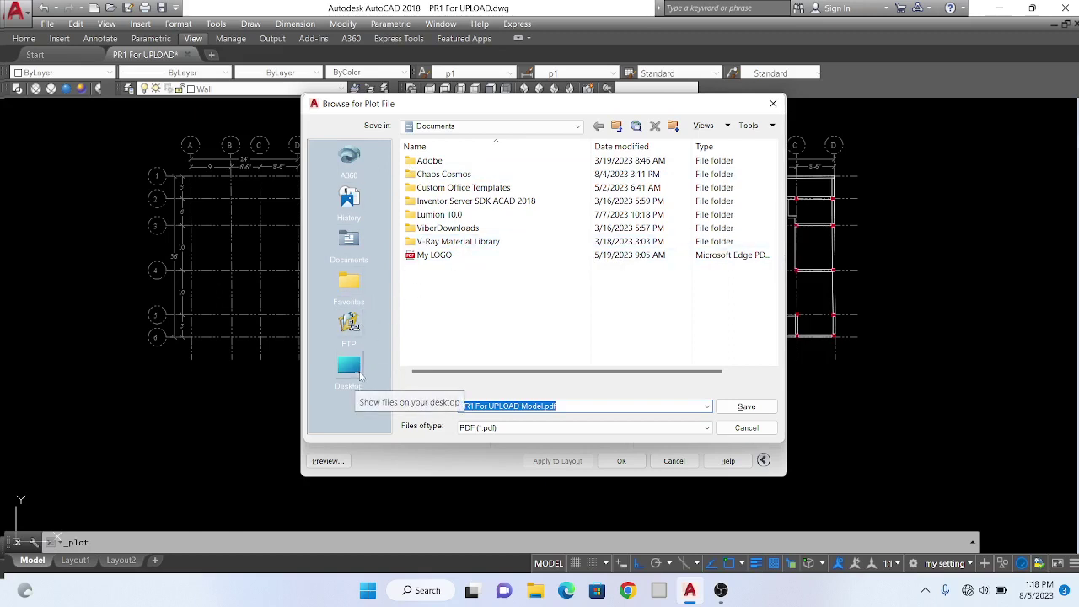
{"action": "left_click", "coordinate": [360, 376]}
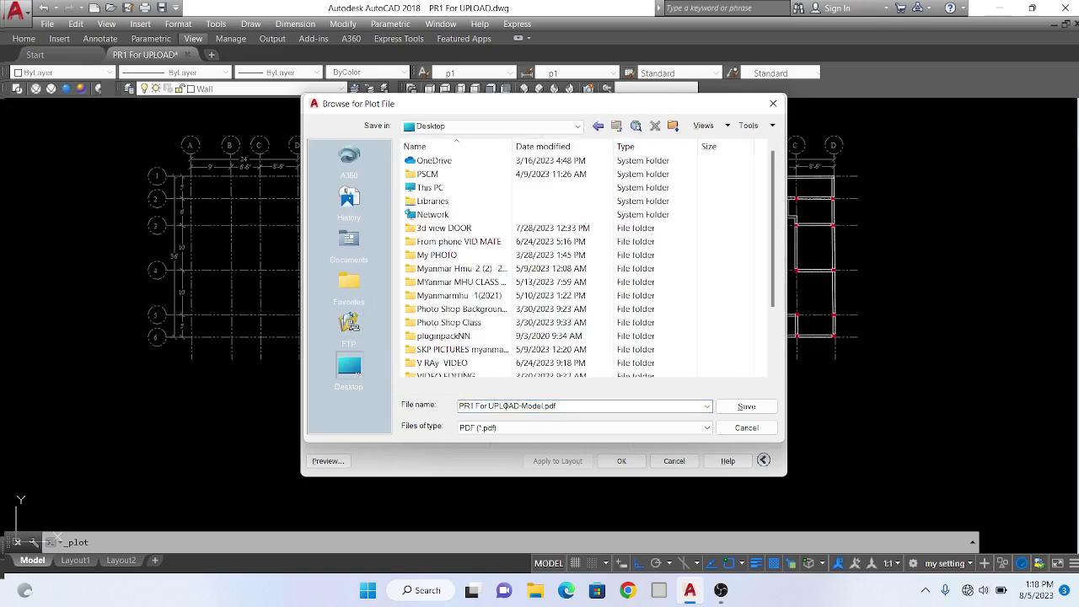
{"action": "double_click", "coordinate": [605, 407]}
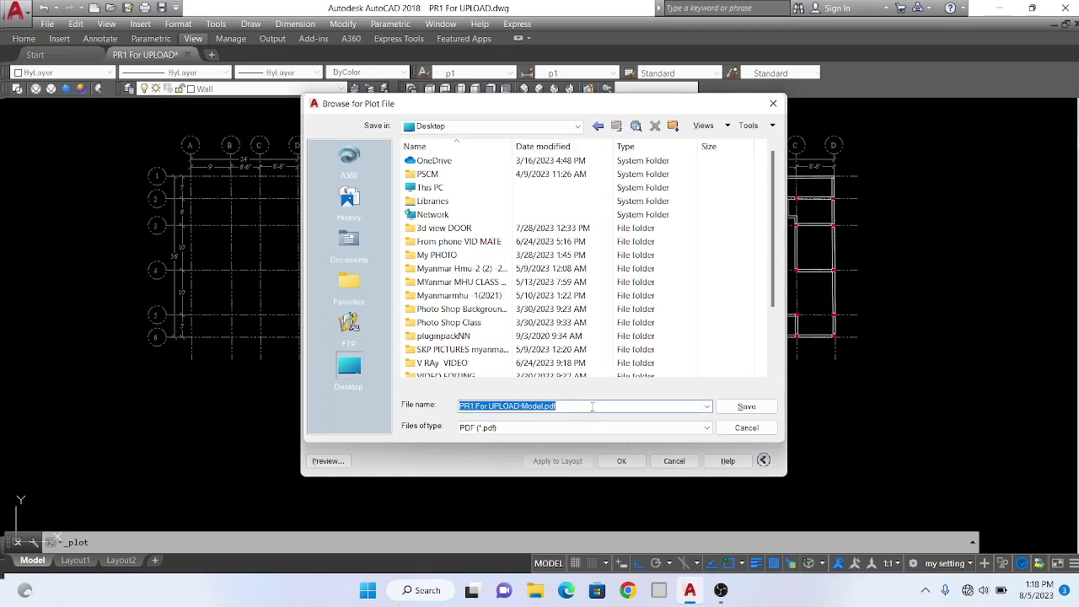
{"action": "type", "text": "Sample"}
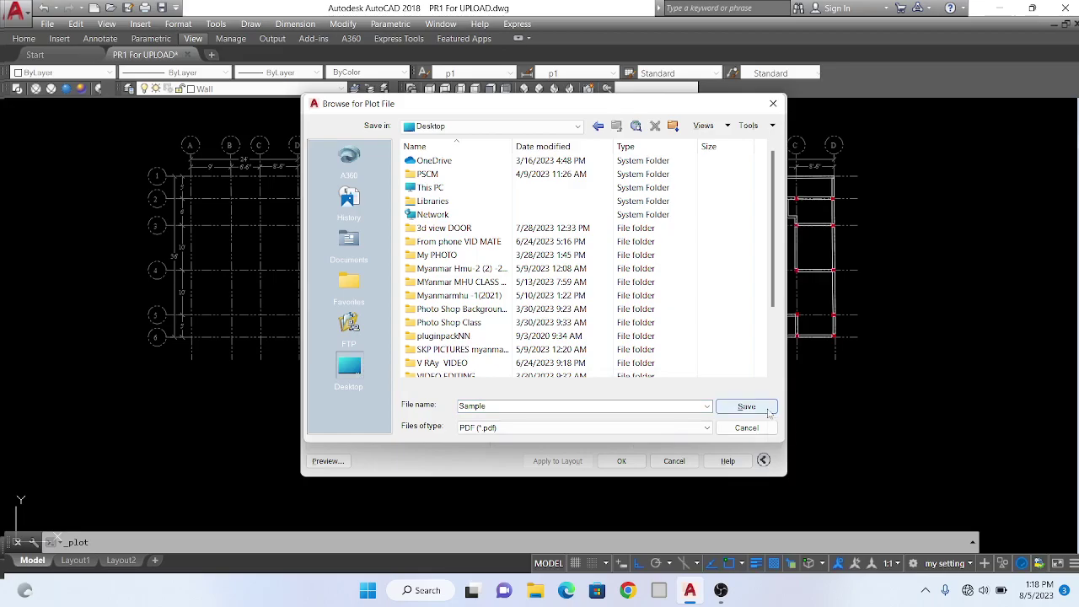
{"action": "left_click", "coordinate": [769, 408]}
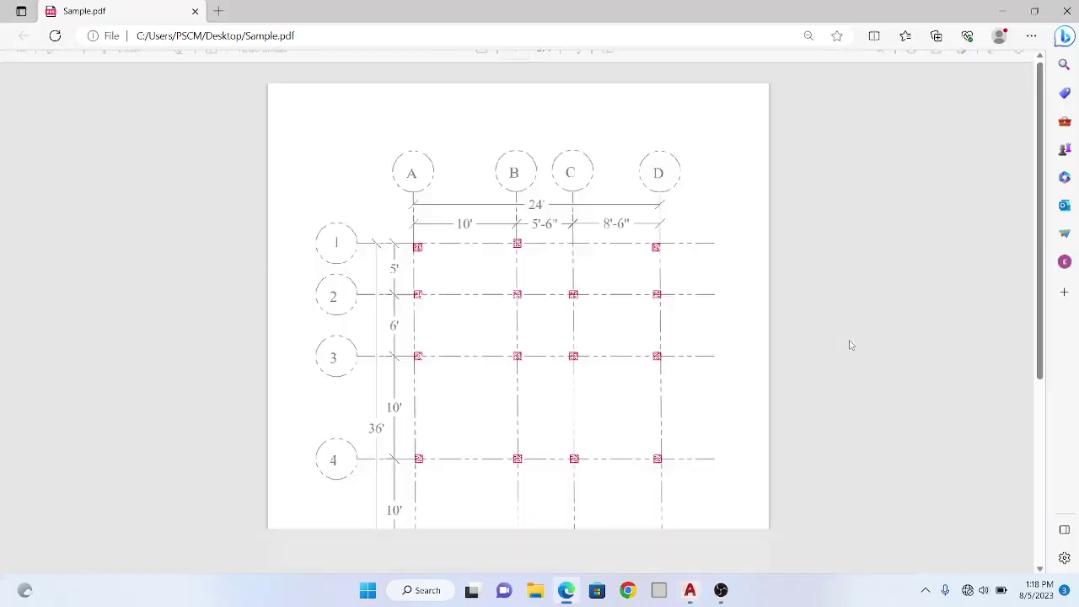
Scroll through Sample.pdf in Edge to check grid lines A–D and 1–6, then close it.
{"action": "scroll", "coordinate": [601, 255], "scroll_direction": "down", "scroll_amount": 3}
{"action": "scroll", "coordinate": [616, 274], "scroll_direction": "up", "scroll_amount": 1}
{"action": "scroll", "coordinate": [625, 285], "scroll_direction": "up", "scroll_amount": 2}
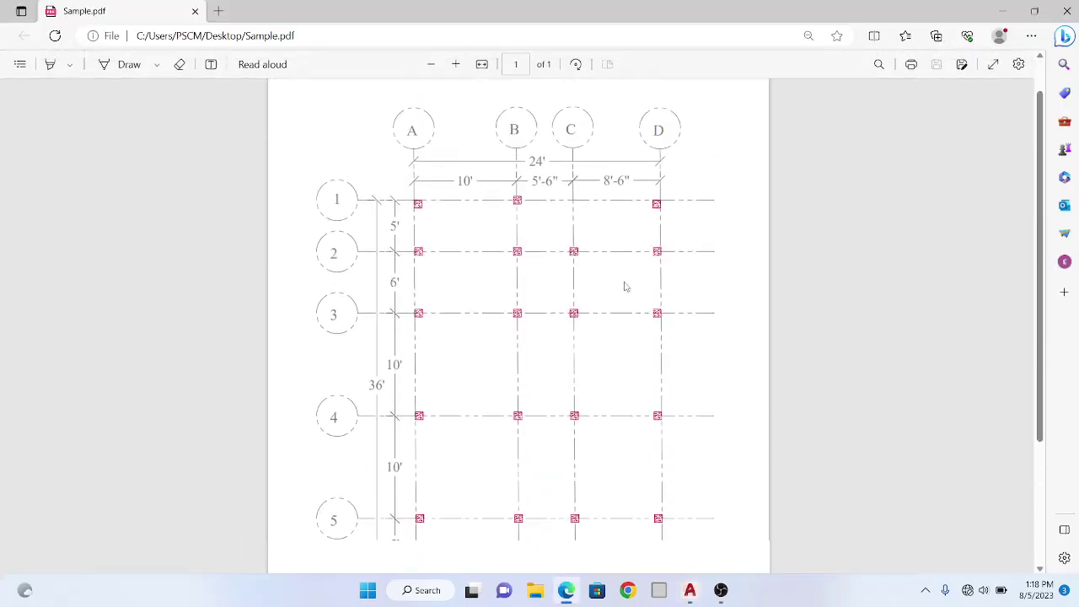
{"action": "scroll", "coordinate": [625, 285], "scroll_direction": "down", "scroll_amount": 1}
{"action": "scroll", "coordinate": [625, 287], "scroll_direction": "up", "scroll_amount": 1}
{"action": "scroll", "coordinate": [621, 285], "scroll_direction": "down", "scroll_amount": 1}
{"action": "scroll", "coordinate": [611, 280], "scroll_direction": "up", "scroll_amount": 2}
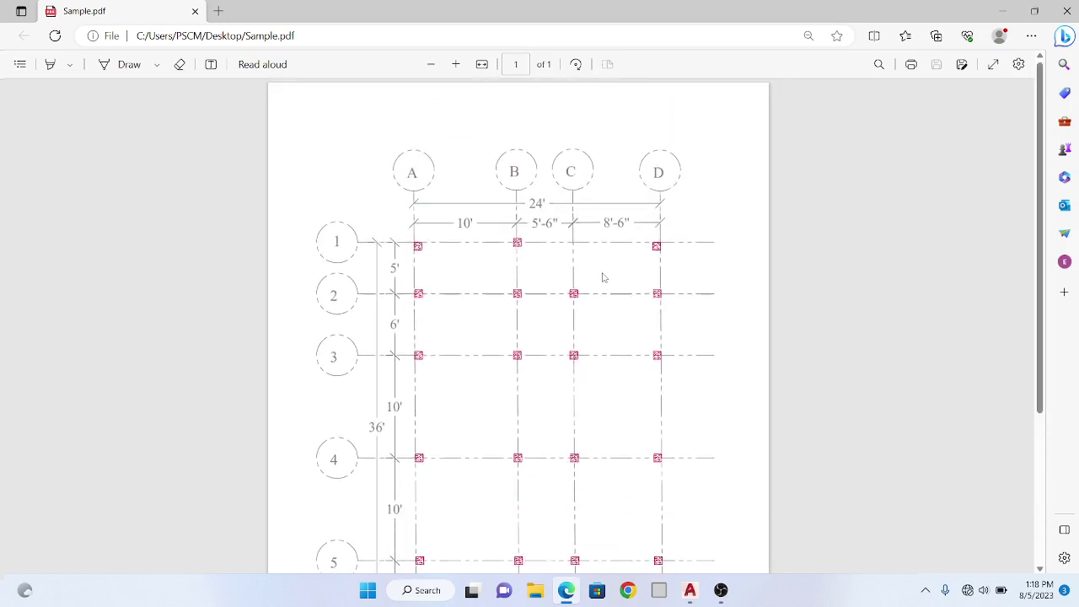
{"action": "scroll", "coordinate": [604, 261], "scroll_direction": "down", "scroll_amount": 1}
{"action": "scroll", "coordinate": [604, 282], "scroll_direction": "down", "scroll_amount": 1}
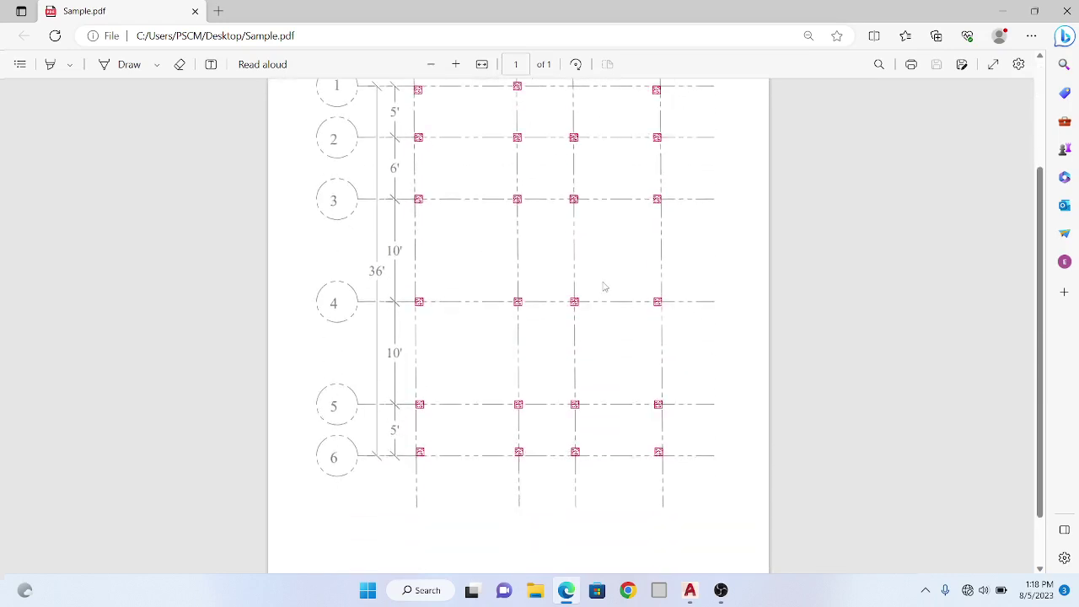
{"action": "scroll", "coordinate": [613, 316], "scroll_direction": "up", "scroll_amount": 2}
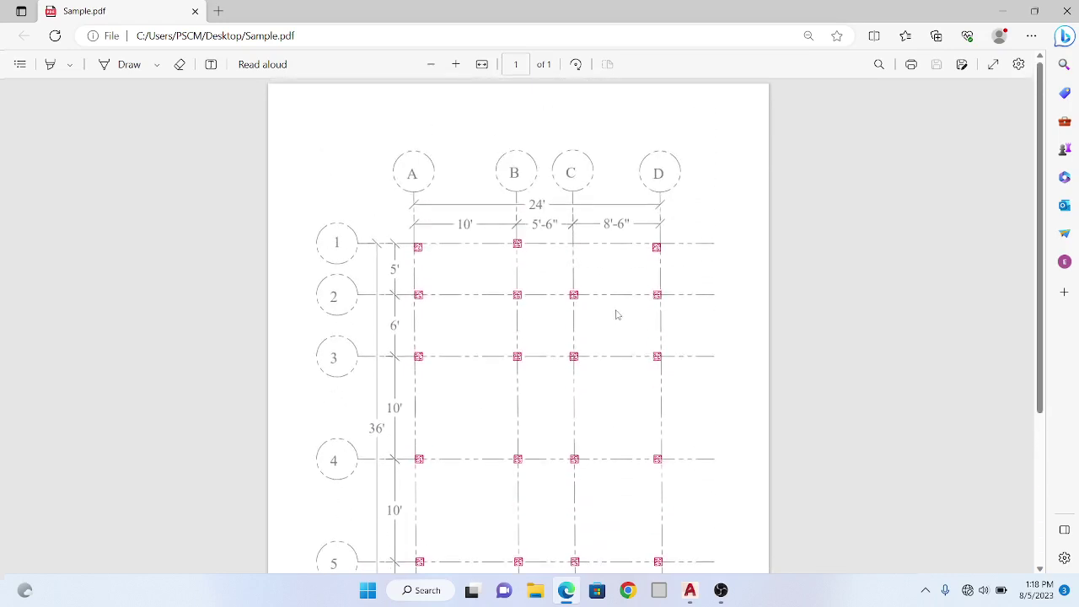
{"action": "scroll", "coordinate": [616, 313], "scroll_direction": "down", "scroll_amount": 2}
{"action": "scroll", "coordinate": [616, 314], "scroll_direction": "up", "scroll_amount": 2}
{"action": "scroll", "coordinate": [552, 301], "scroll_direction": "down", "scroll_amount": 3}
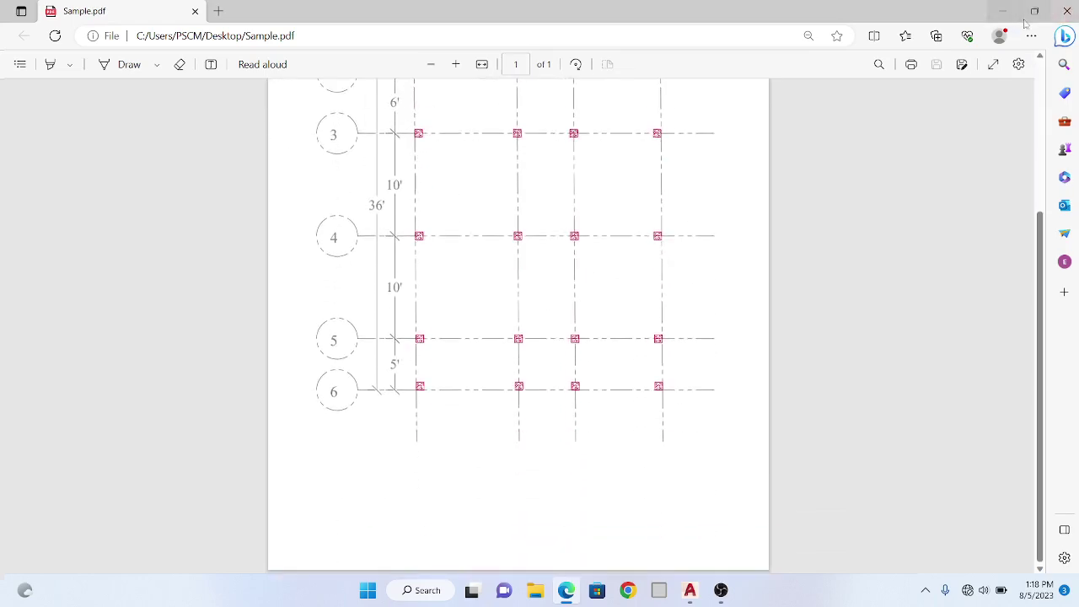
{"action": "left_click", "coordinate": [1065, 11]}
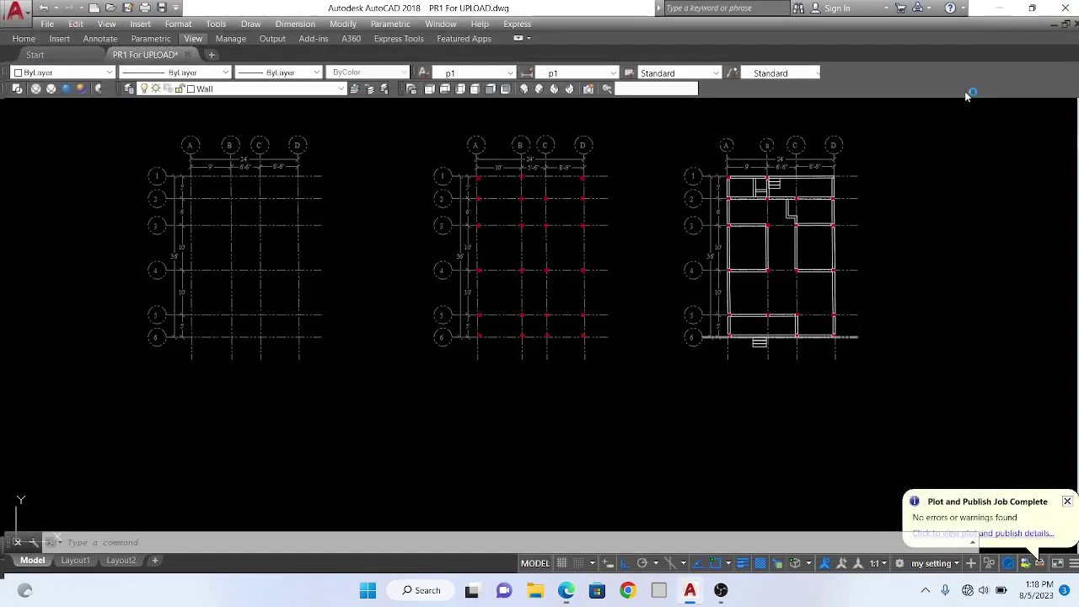
Minimize AutoCAD and reopen Sample.pdf in Edge from its desktop icon.
{"action": "left_click", "coordinate": [1000, 10]}
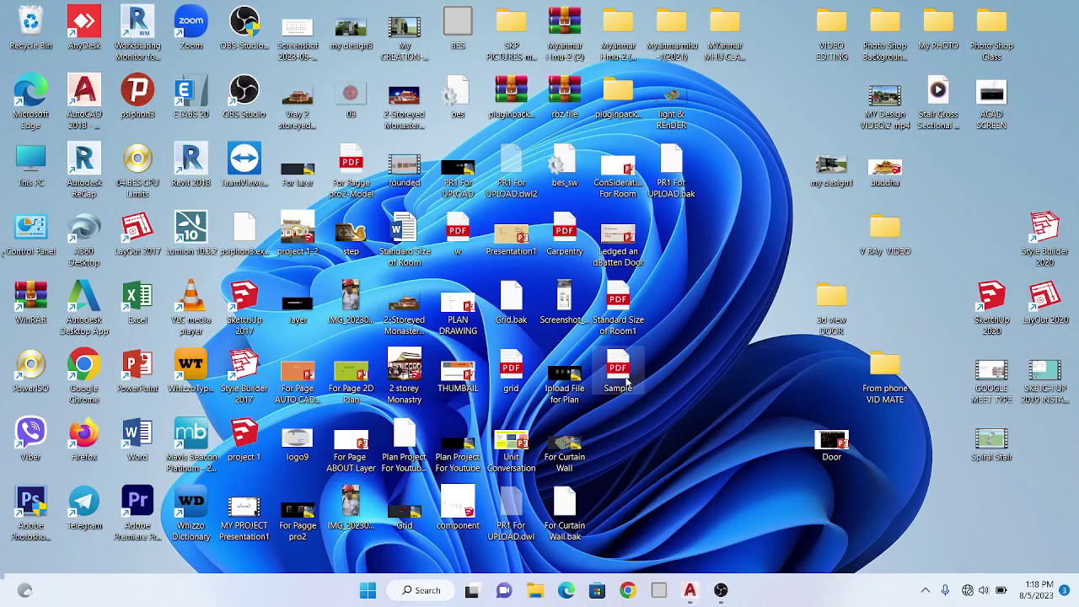
{"action": "right_click", "coordinate": [628, 384]}
{"action": "left_click", "coordinate": [680, 221]}
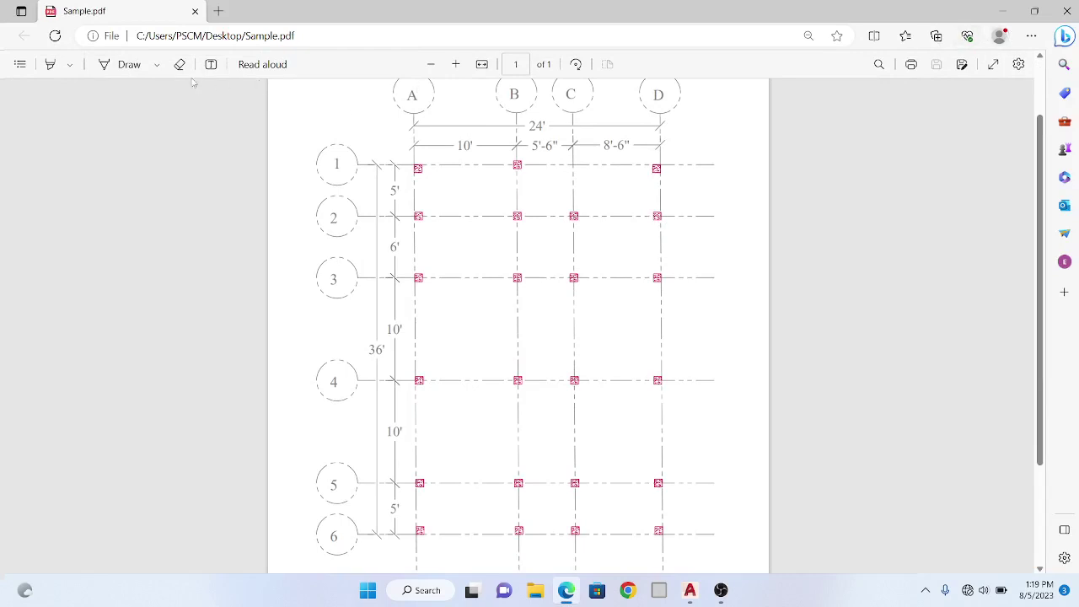
Zoom out until the whole A4 page of Sample.pdf is visible, then minimize Edge.
{"action": "left_click", "coordinate": [432, 65]}
{"action": "left_click", "coordinate": [434, 65]}
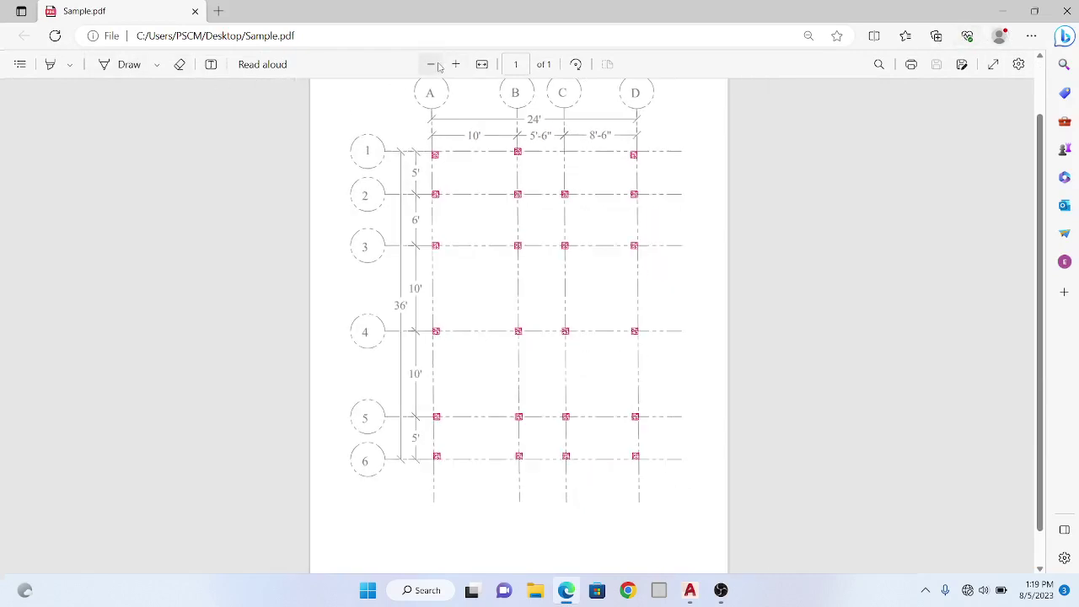
{"action": "left_click", "coordinate": [437, 66]}
{"action": "left_click", "coordinate": [438, 66]}
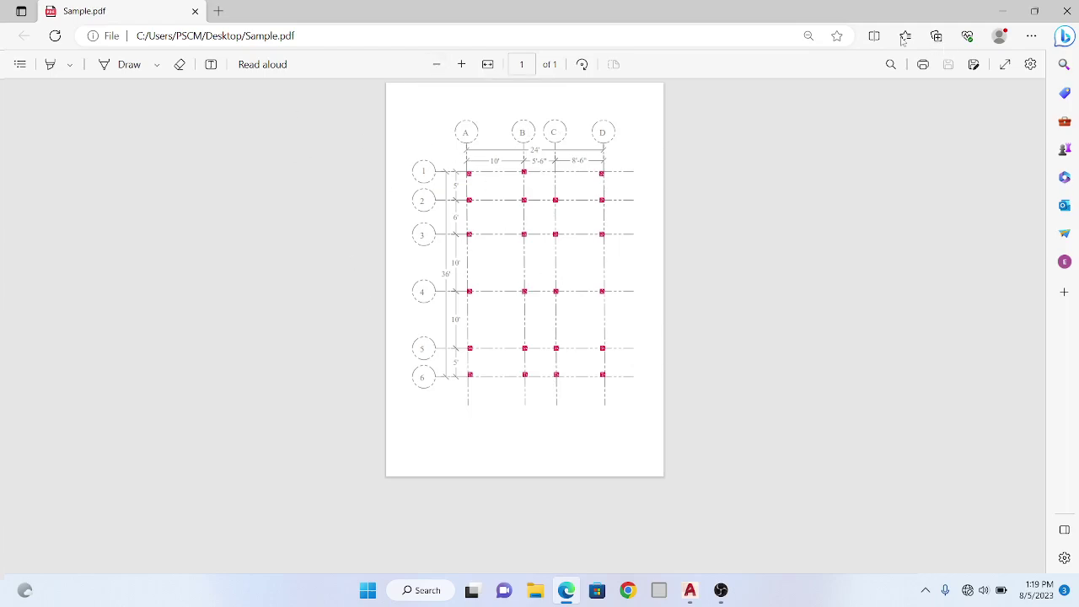
{"action": "left_click", "coordinate": [1002, 11]}
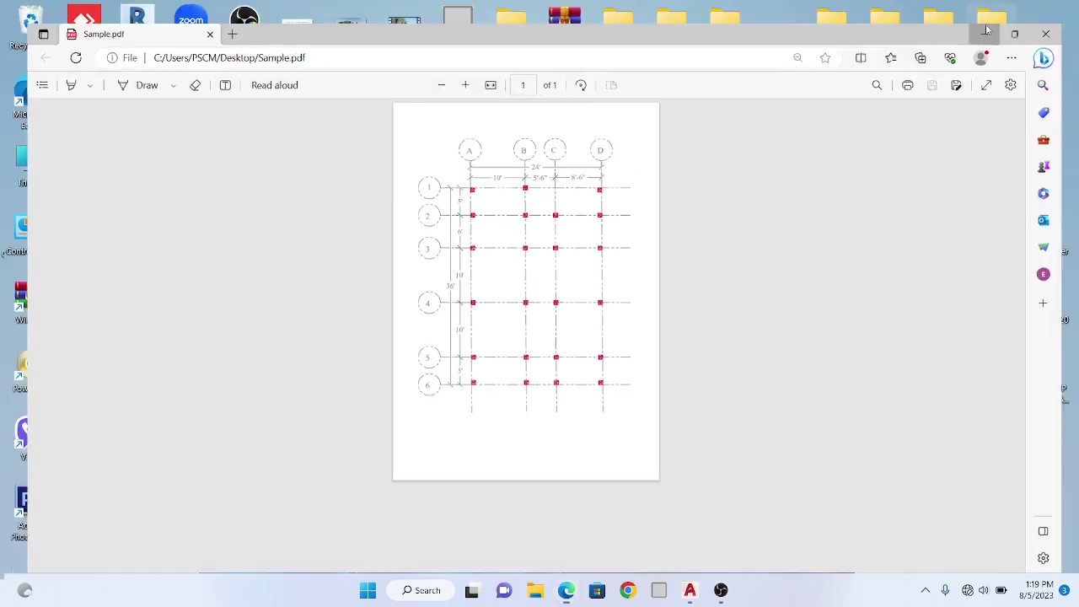